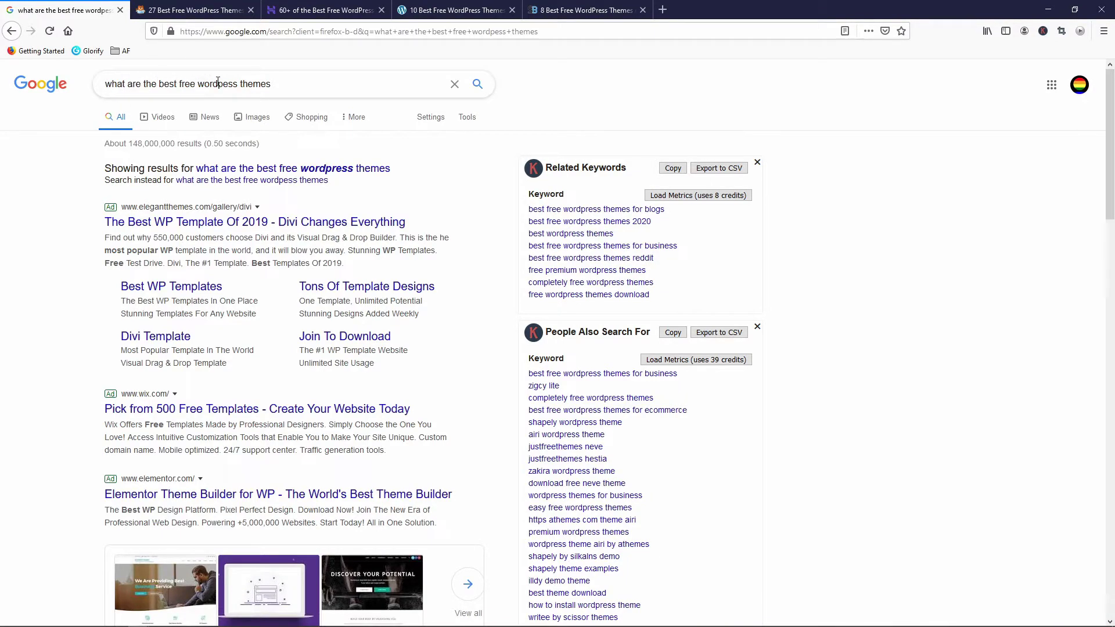
scroll(292, 261, down, 2)
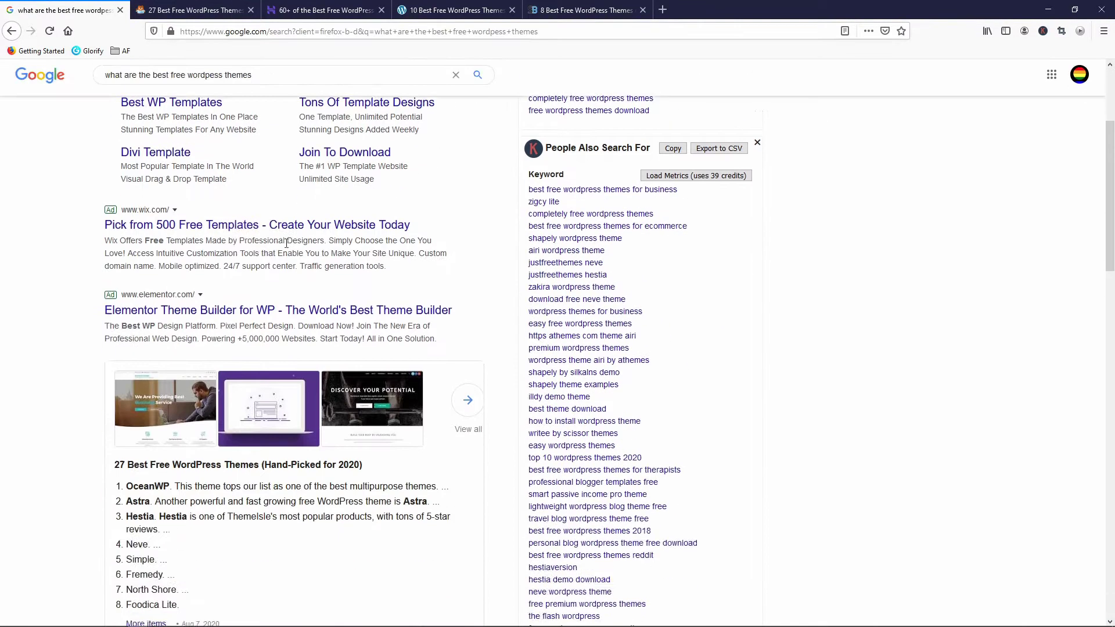
scroll(305, 350, down, 4)
scroll(300, 345, down, 4)
scroll(296, 335, up, 7)
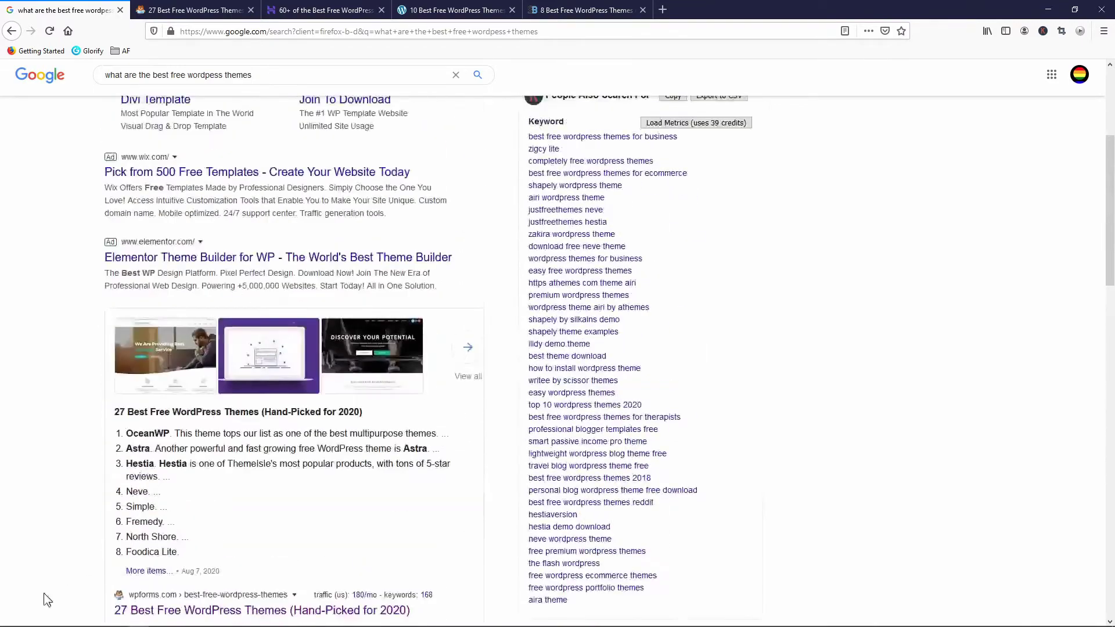
scroll(184, 523, down, 1)
- Browse the WPForms, Hostinger, Just Free Themes and SmartBlogger free-theme roundup articles
click(210, 10)
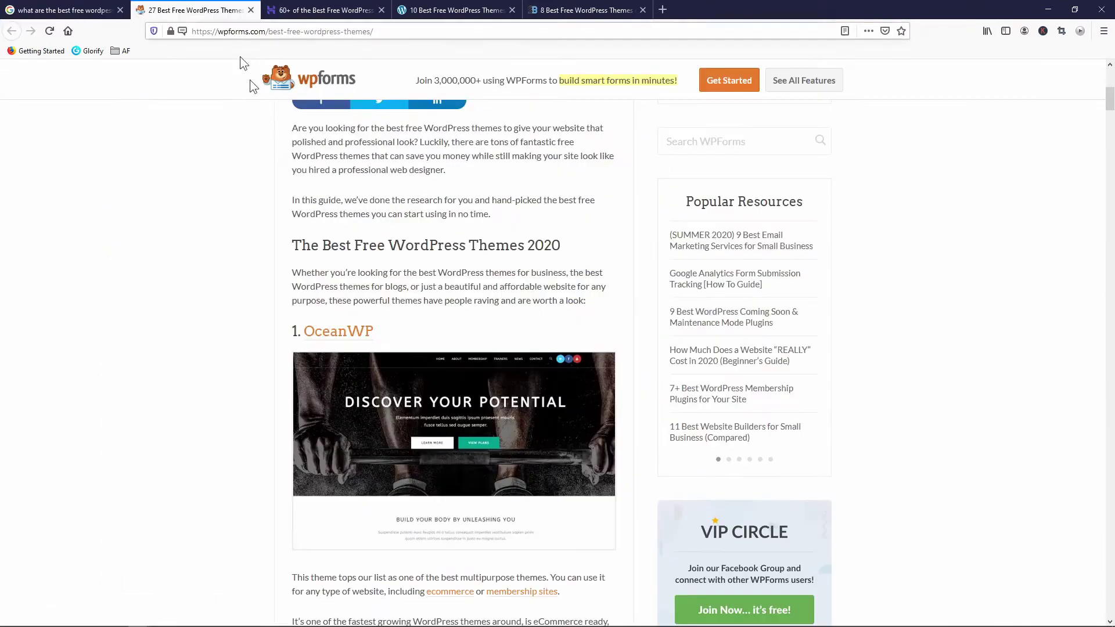
scroll(212, 149, up, 2)
scroll(212, 155, up, 1)
scroll(261, 113, up, 3)
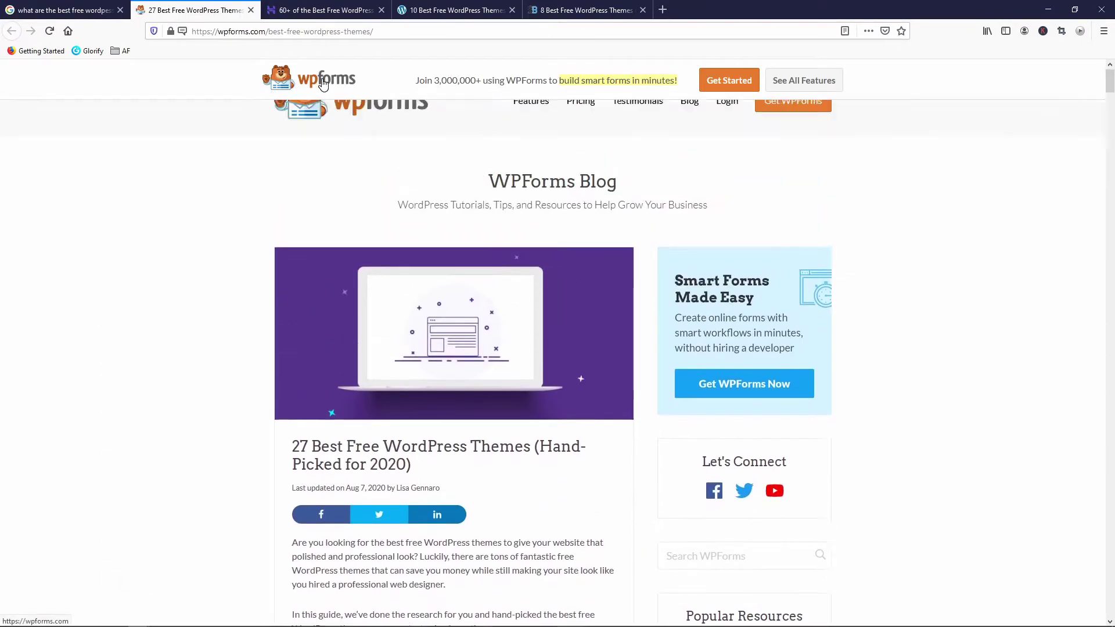
scroll(322, 88, down, 4)
scroll(322, 93, down, 2)
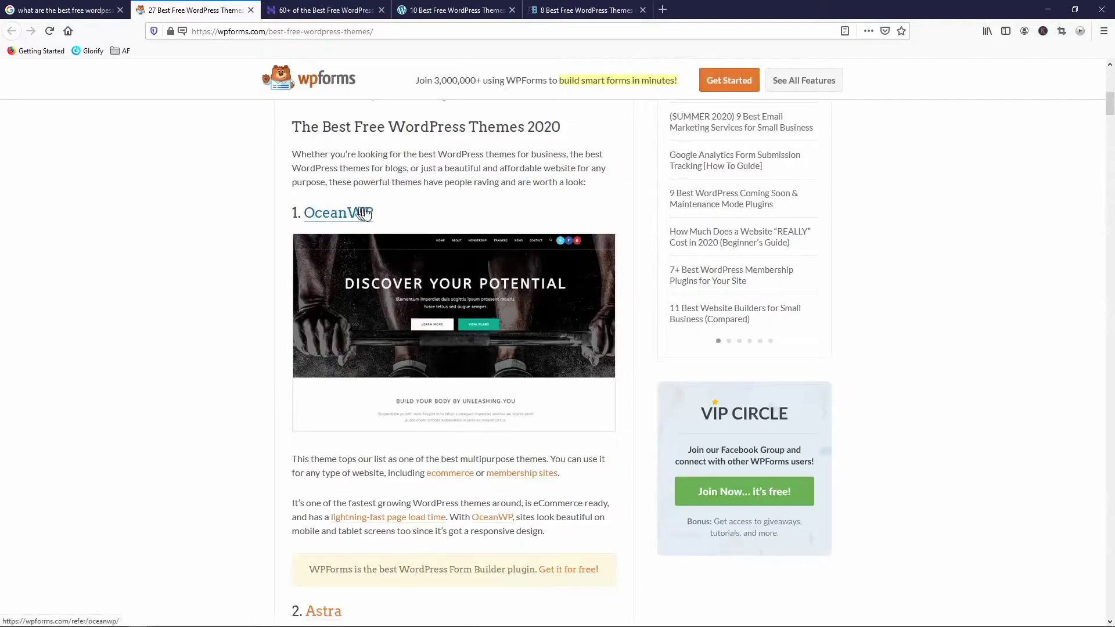
click(327, 10)
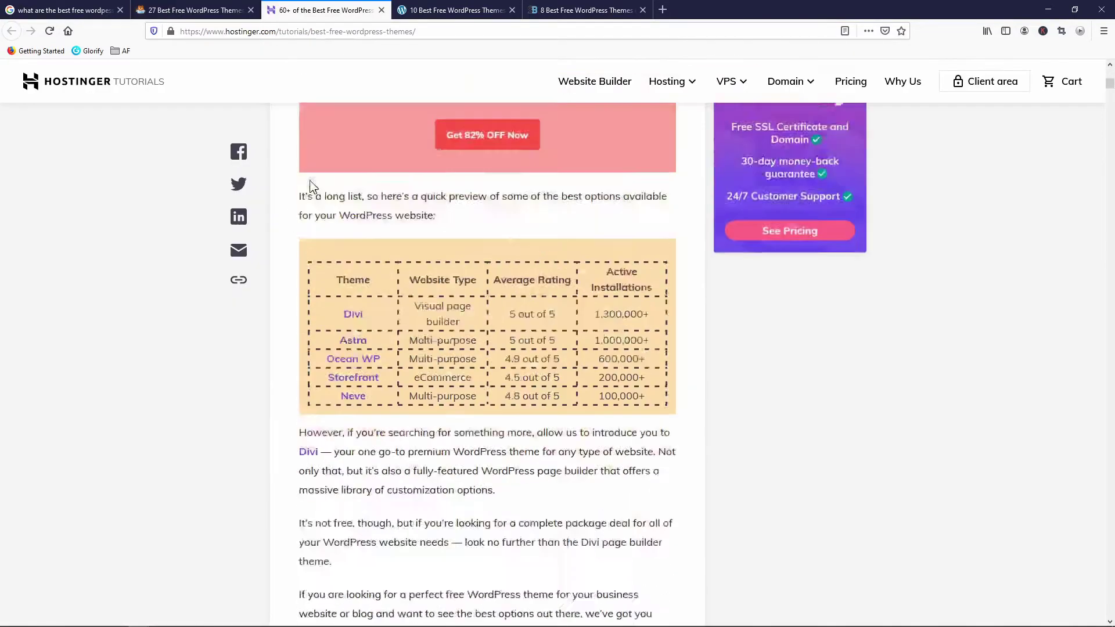
scroll(311, 183, up, 10)
scroll(311, 182, up, 3)
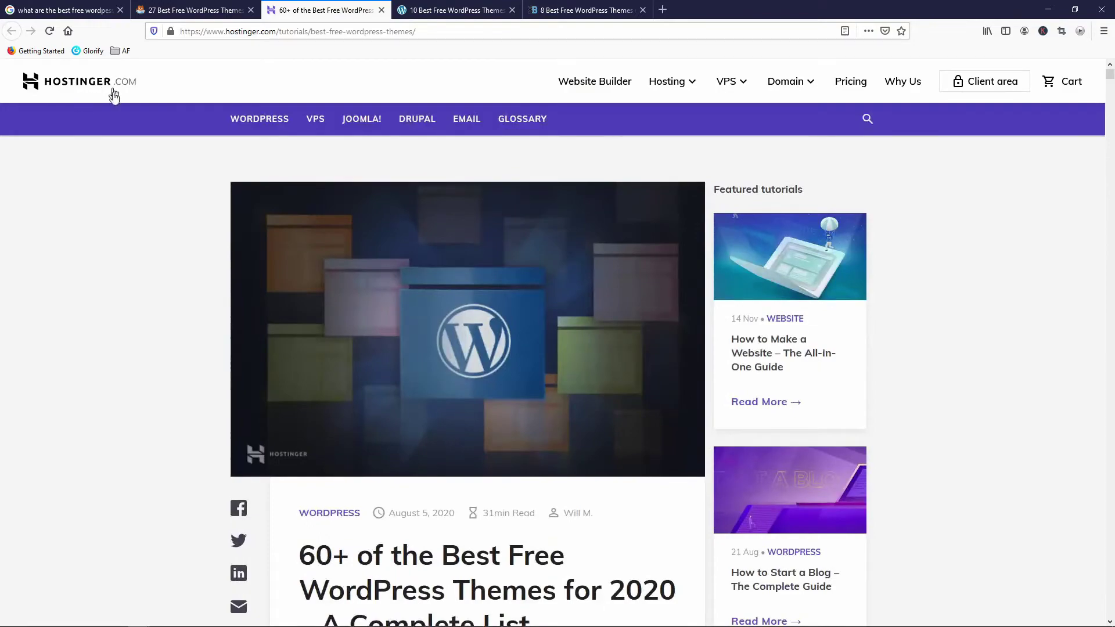
scroll(165, 284, down, 7)
scroll(164, 279, down, 3)
scroll(164, 279, down, 5)
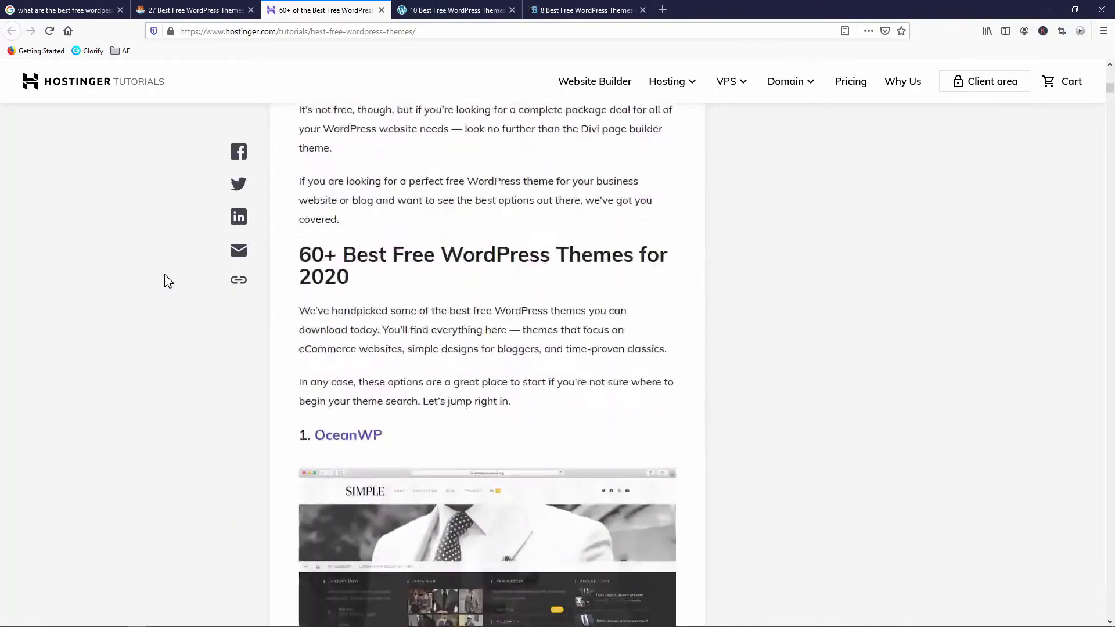
click(453, 10)
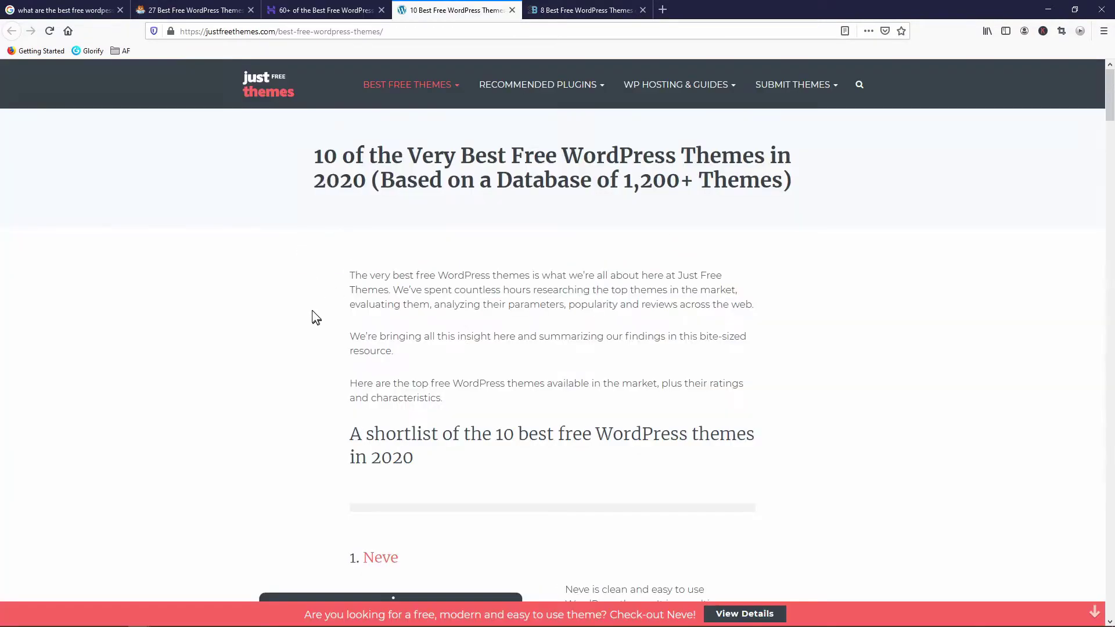
scroll(315, 288, down, 3)
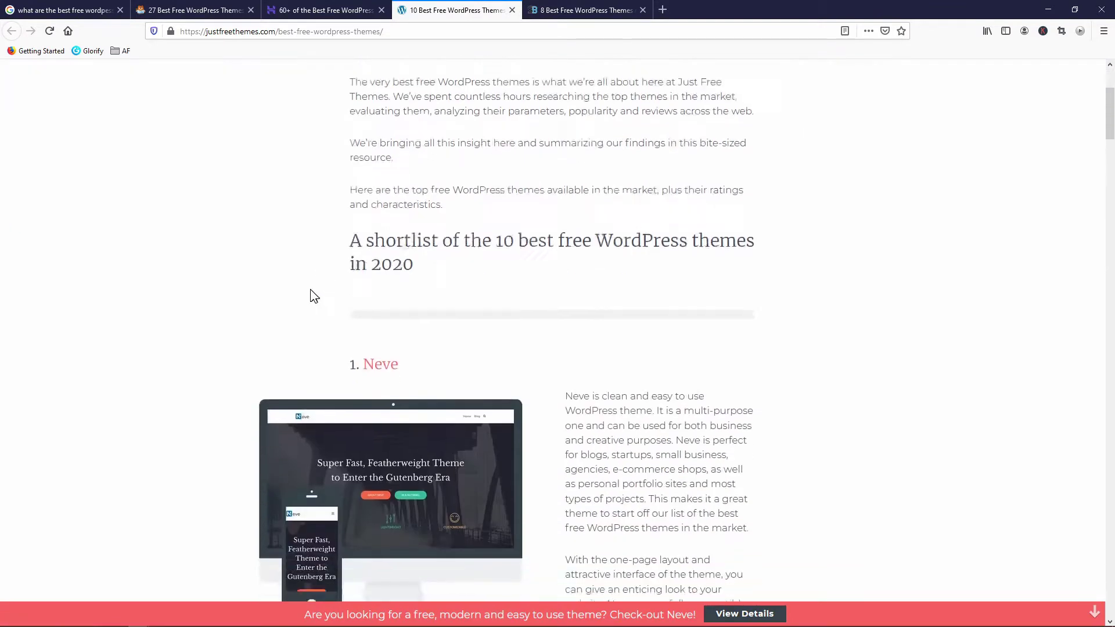
scroll(297, 277, down, 5)
scroll(293, 278, down, 1)
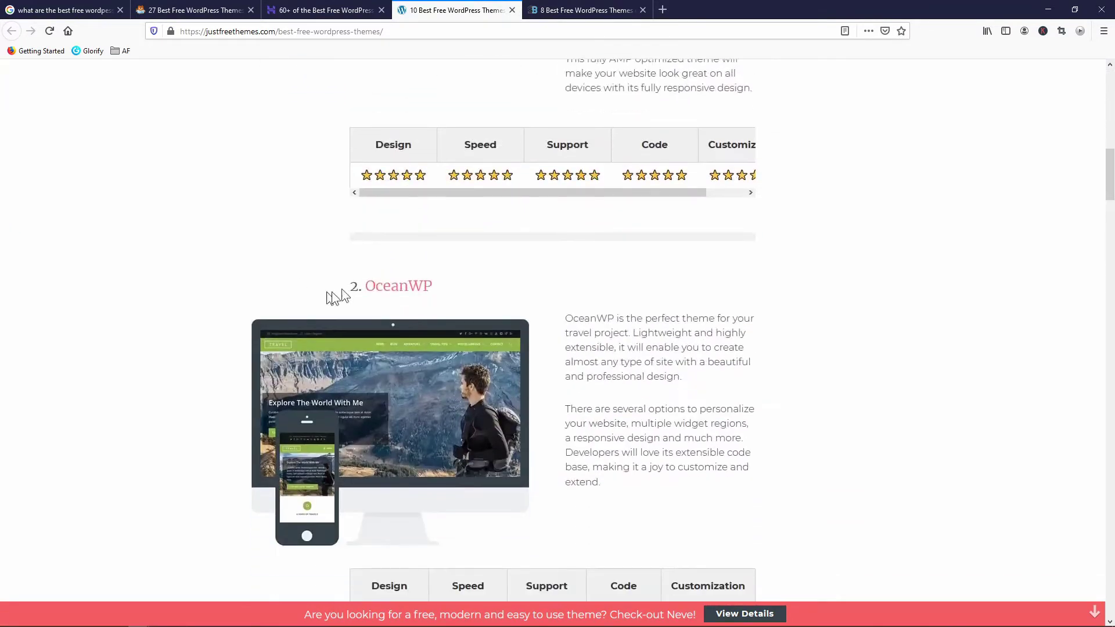
click(560, 13)
scroll(325, 200, down, 2)
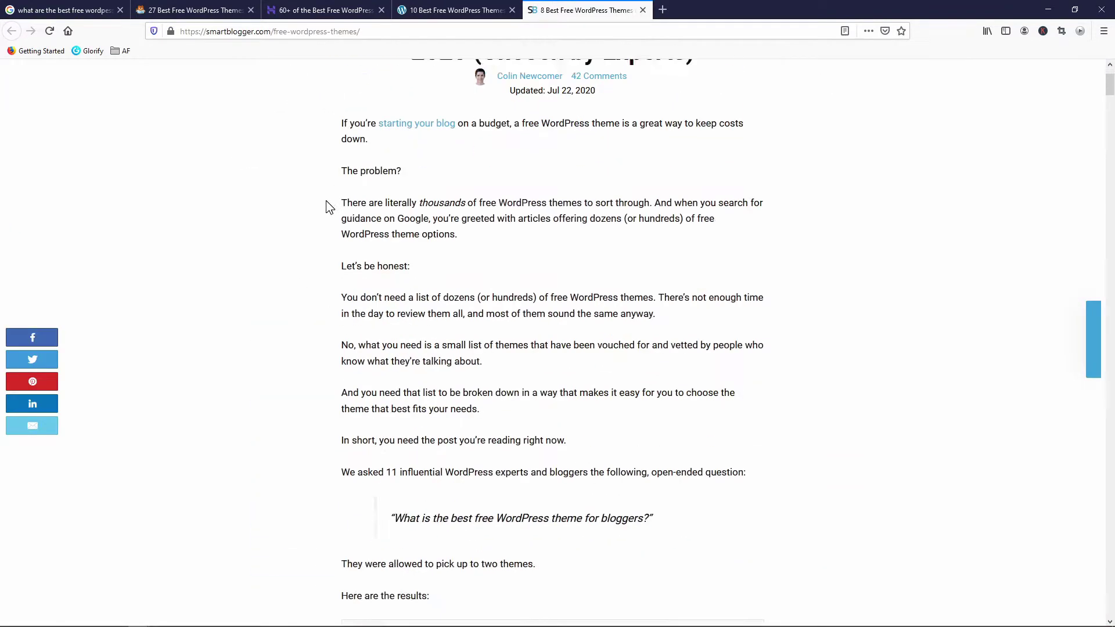
scroll(339, 189, down, 5)
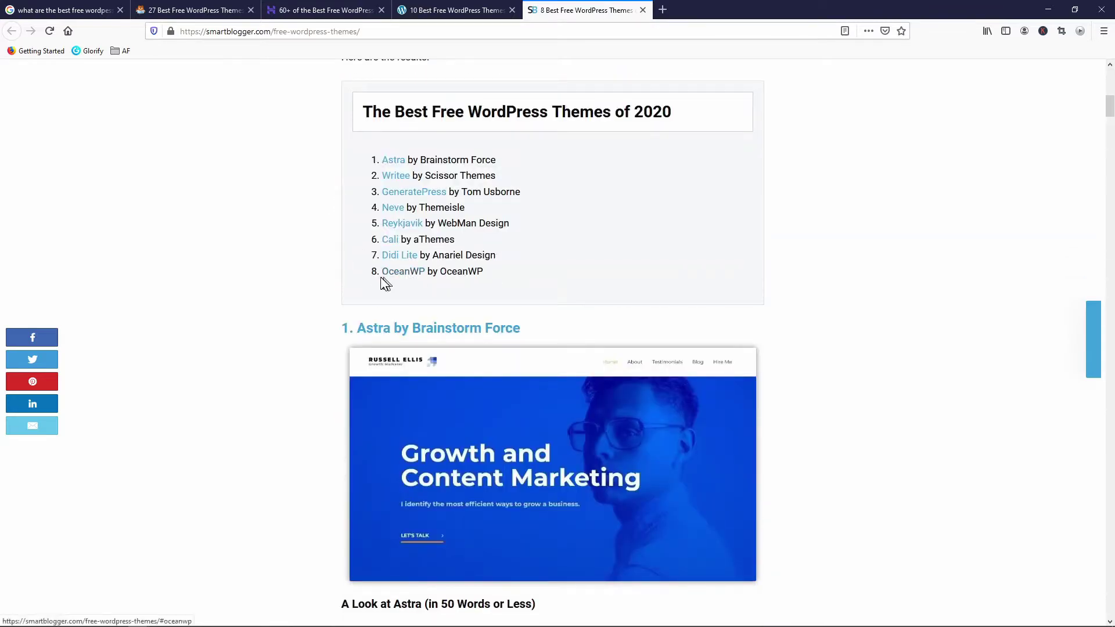
scroll(344, 277, up, 2)
scroll(337, 270, up, 5)
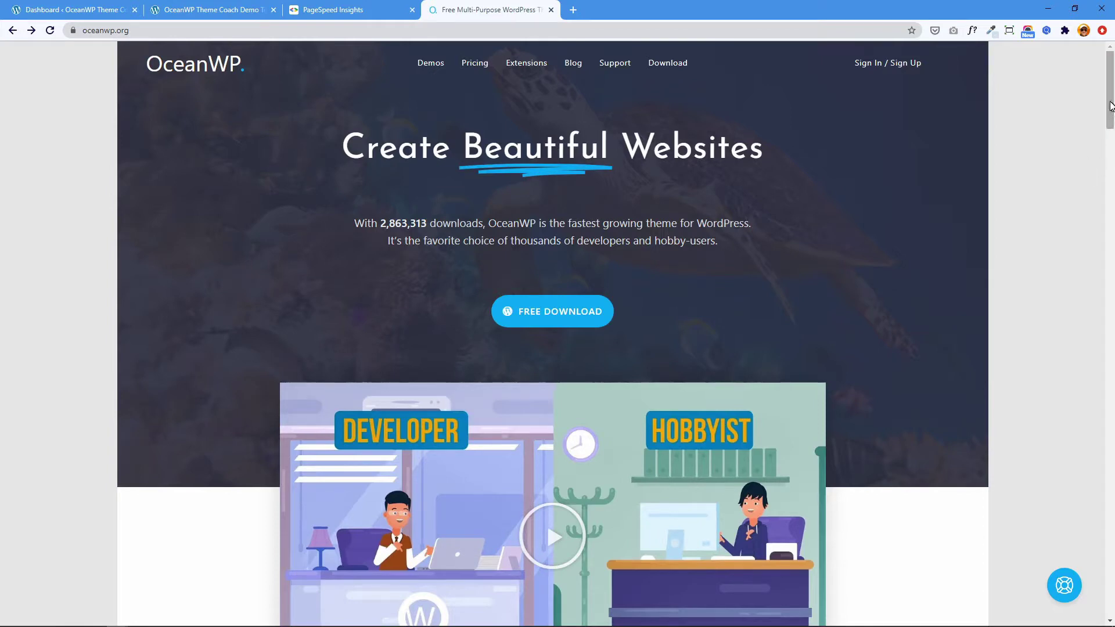
mouse_move(1110, 105)
mouse_down()
mouse_move(1112, 209)
mouse_move(1096, 273)
mouse_move(1103, 536)
mouse_up()
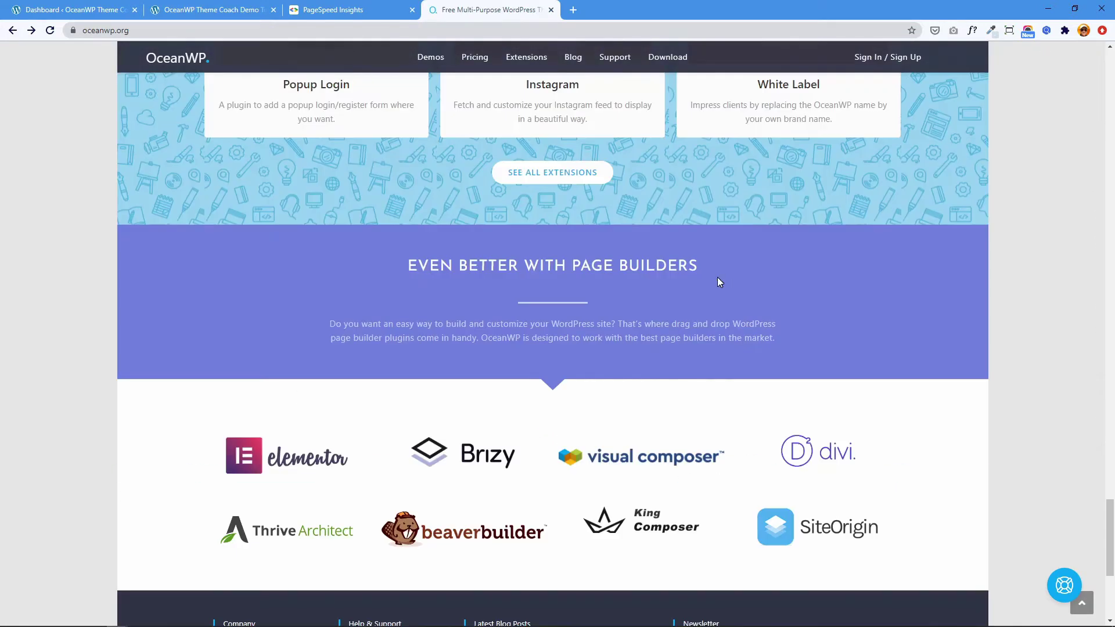
- Review OceanWP's Core Extensions Bundle annual and lifetime plans, then return to the WordPress dashboard
click(487, 66)
scroll(1021, 341, down, 2)
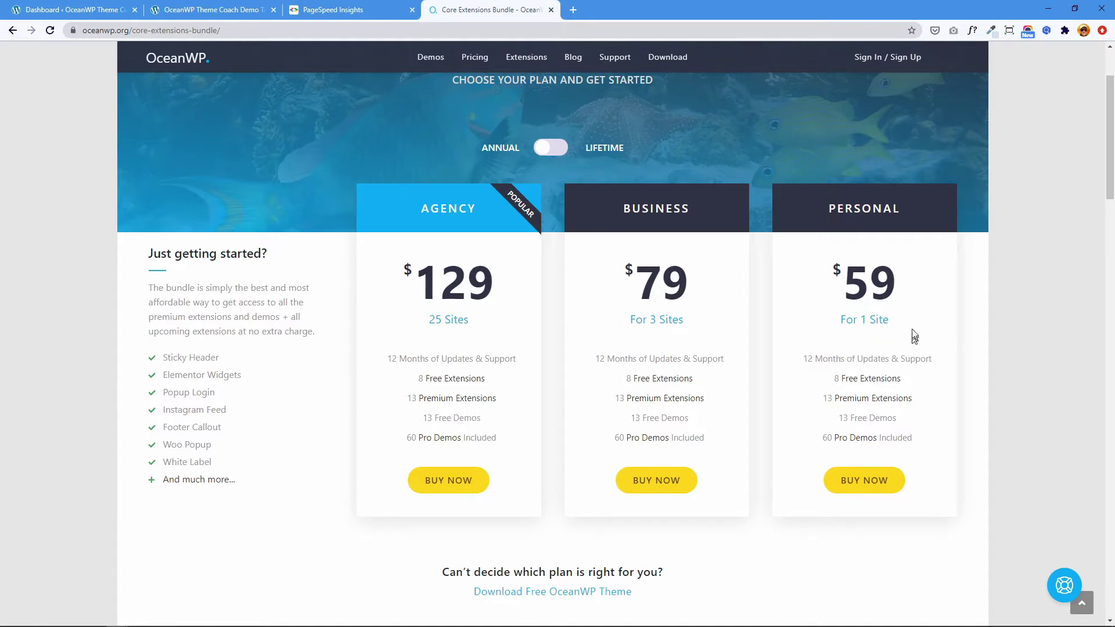
click(44, 11)
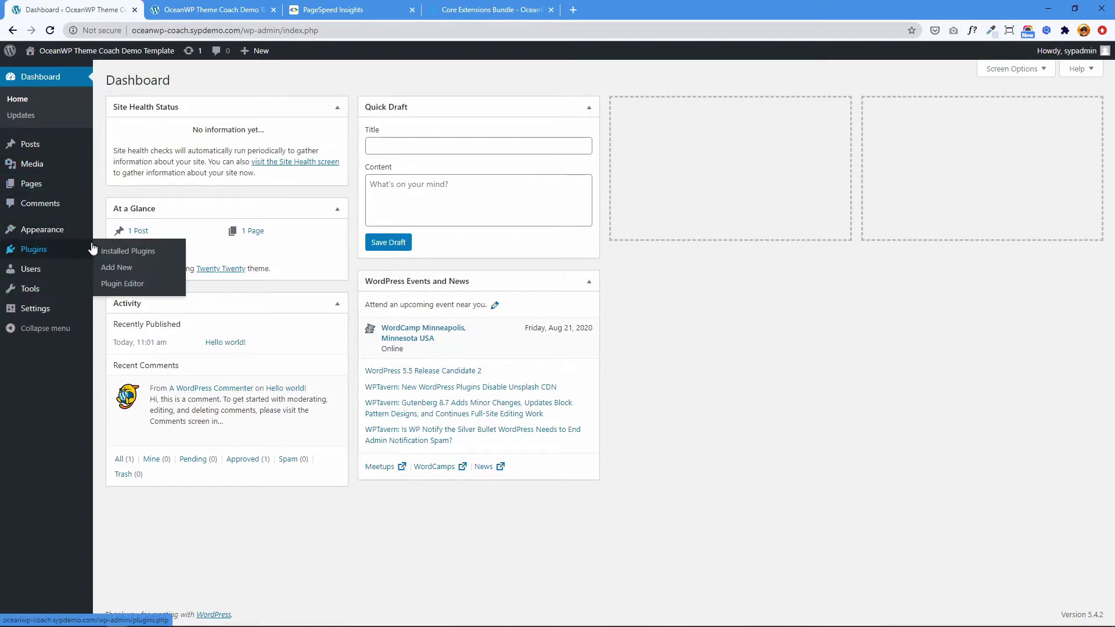
mouse_move(42, 230)
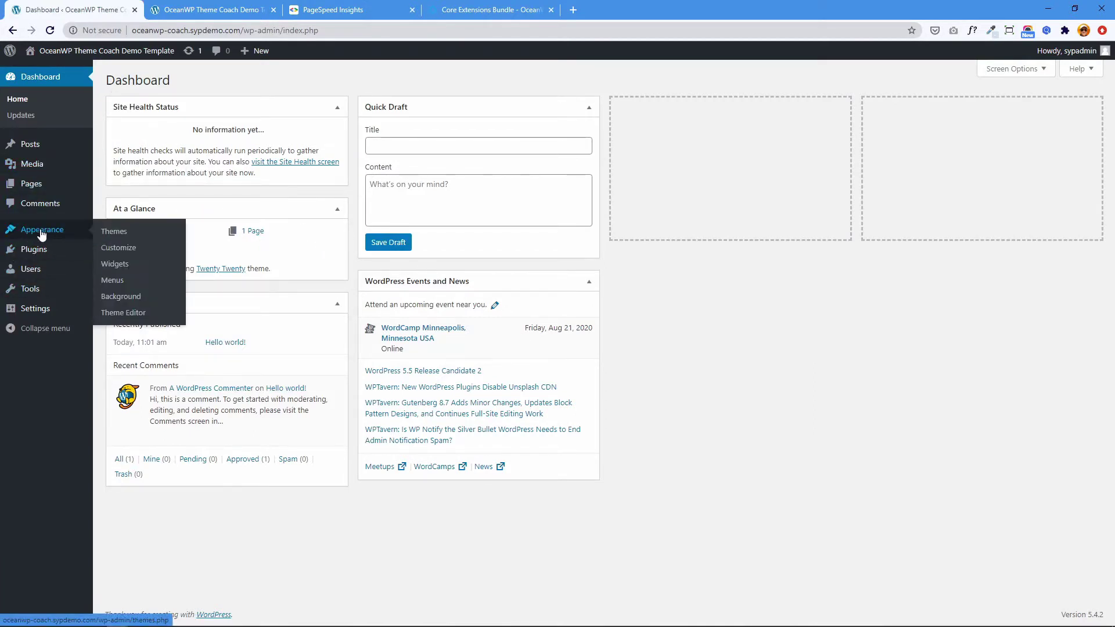
- Check Twenty Twenty is the current theme, then reload the Hello world page and copy its URL
click(111, 232)
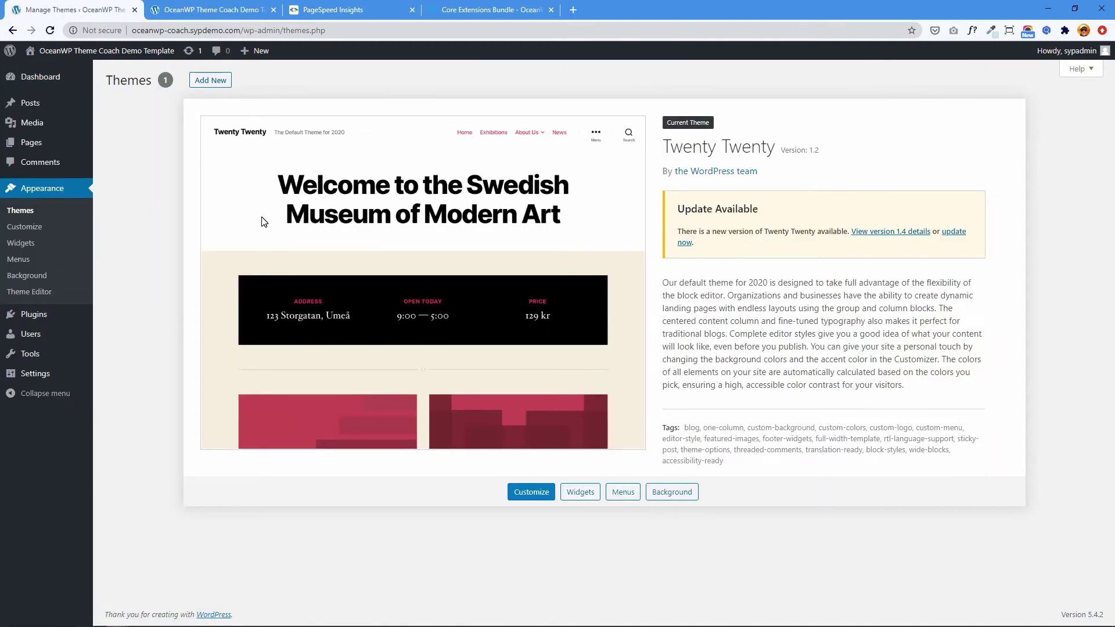
click(210, 10)
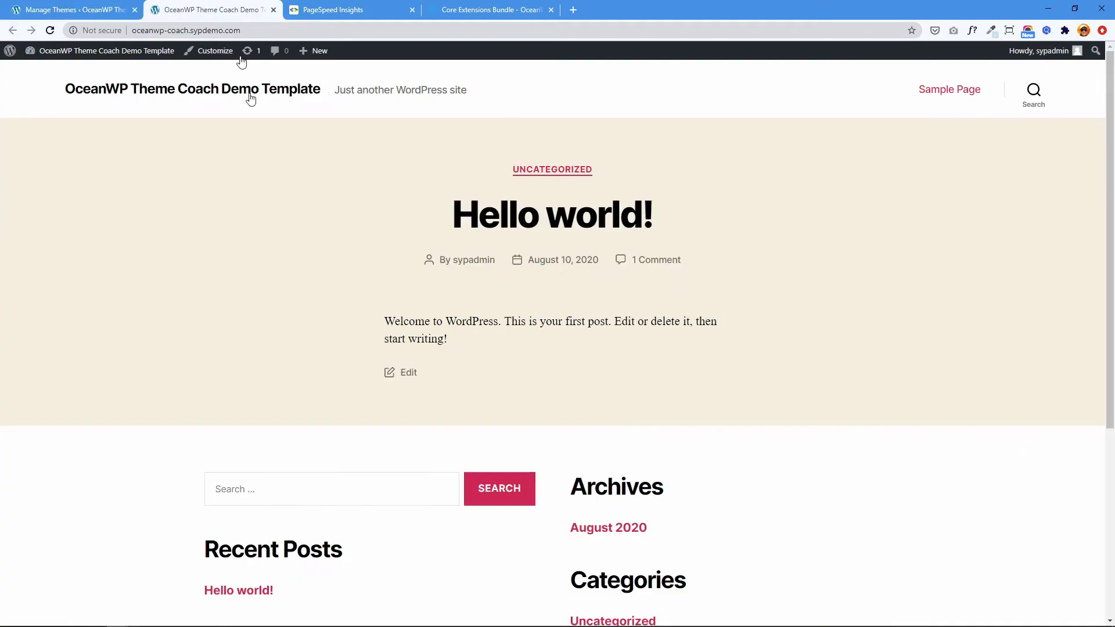
click(51, 31)
click(230, 32)
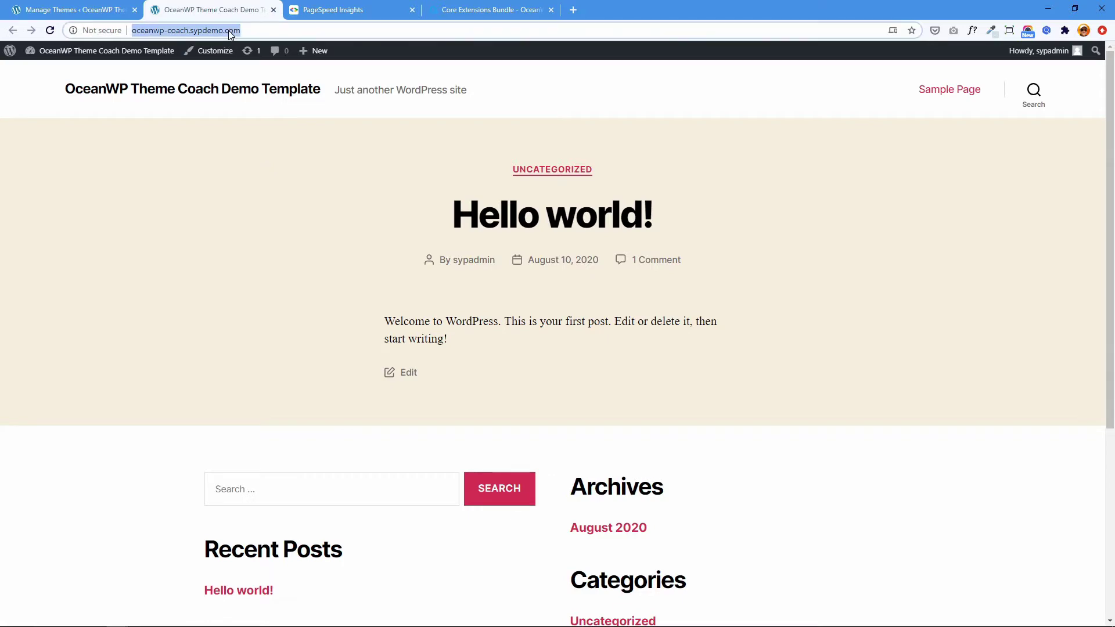
- Run a PageSpeed Insights analysis on the pasted demo site address
click(354, 10)
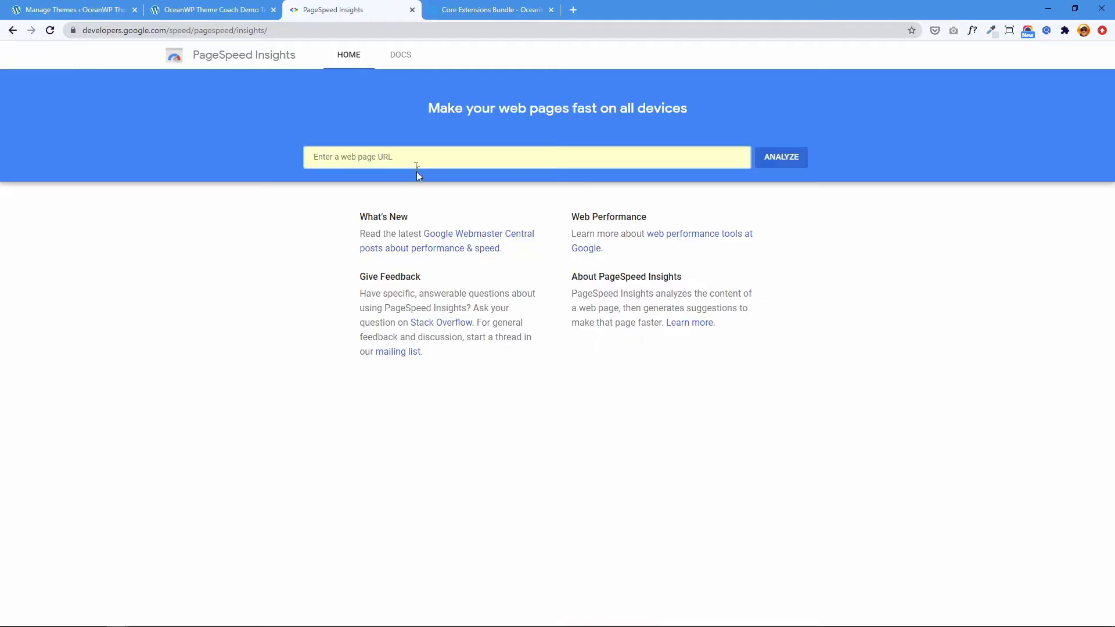
click(404, 157)
text(http://oceanwp-coach.sypdemo.com/)
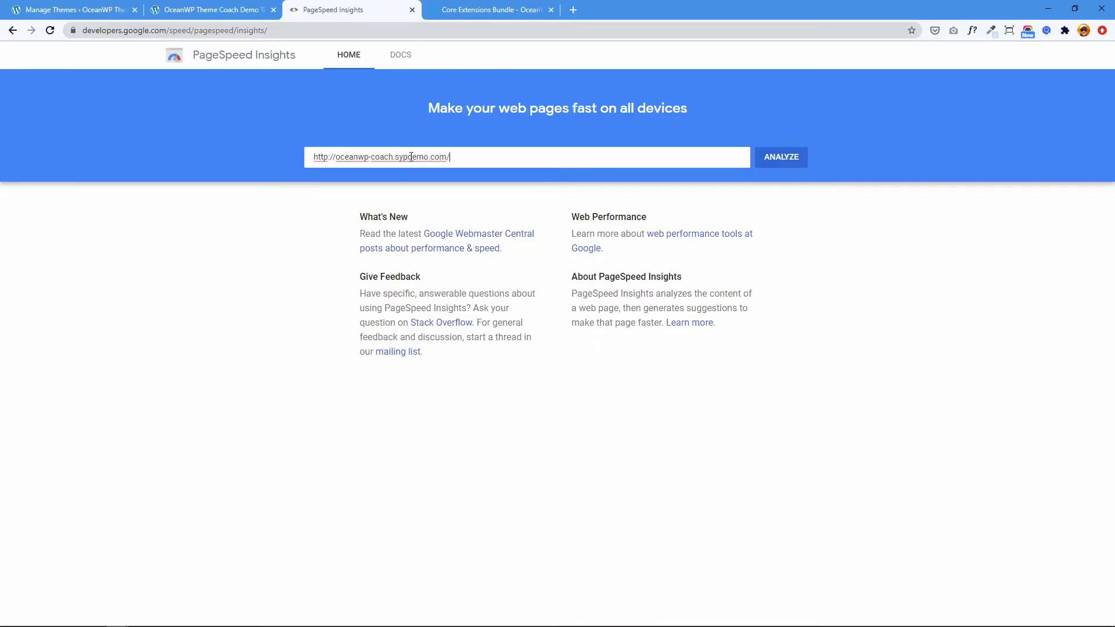
click(767, 158)
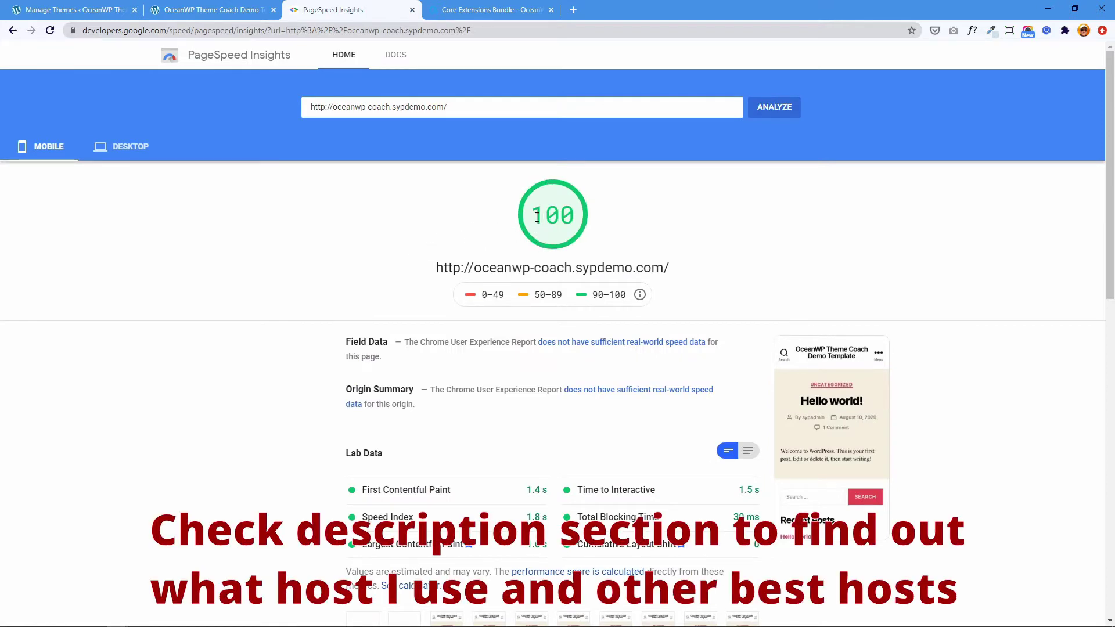
- Compare the 100 mobile score with the live front page, then return to Themes
click(209, 9)
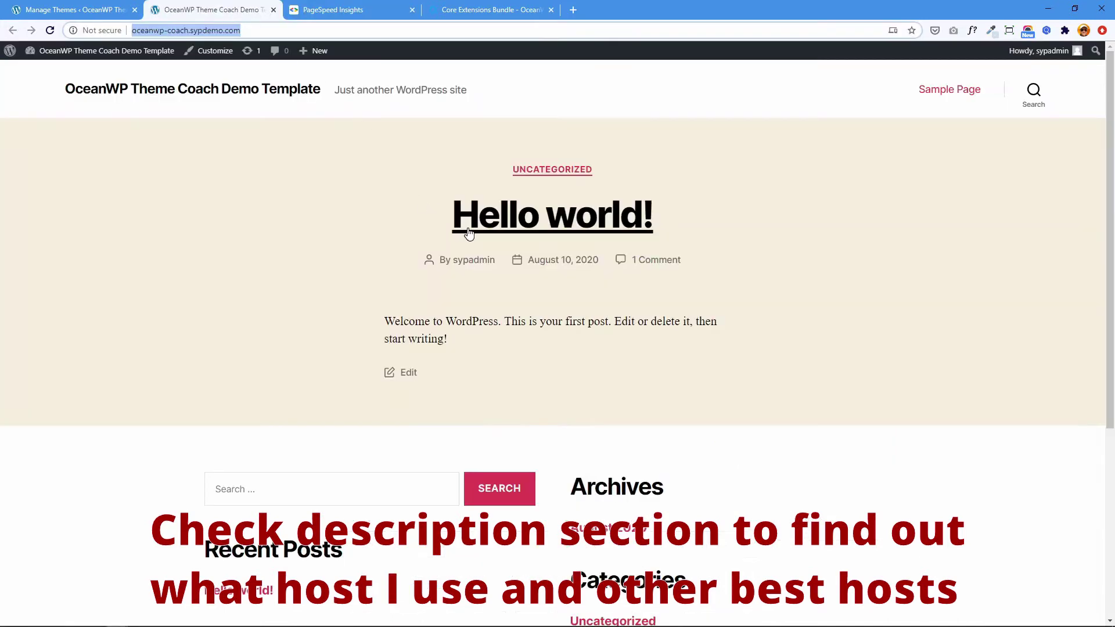
scroll(344, 271, down, 5)
scroll(340, 262, up, 5)
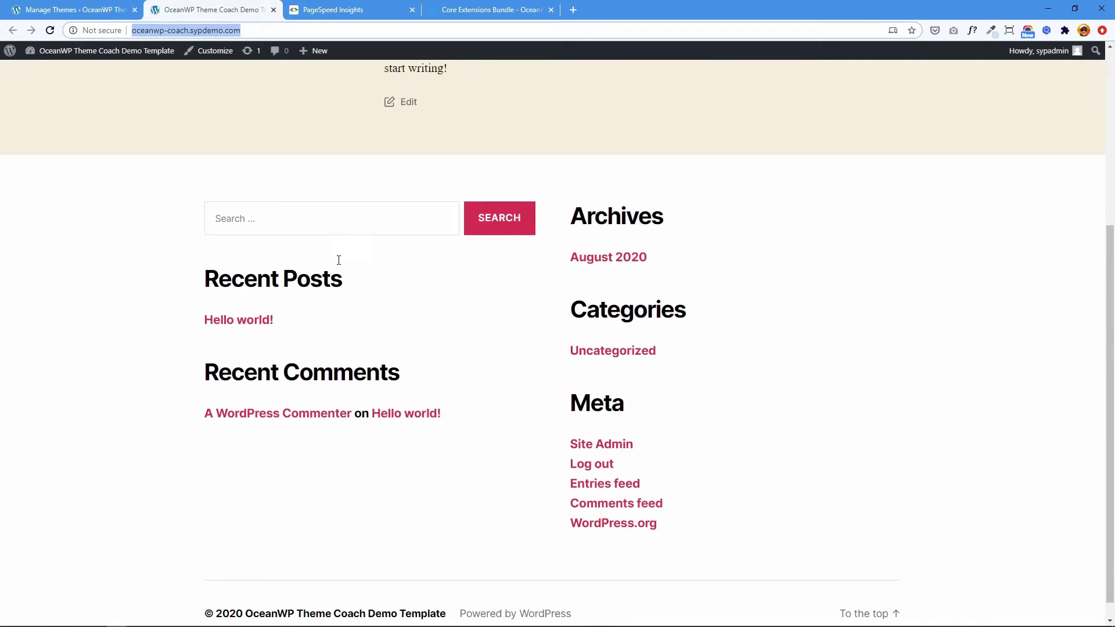
click(319, 14)
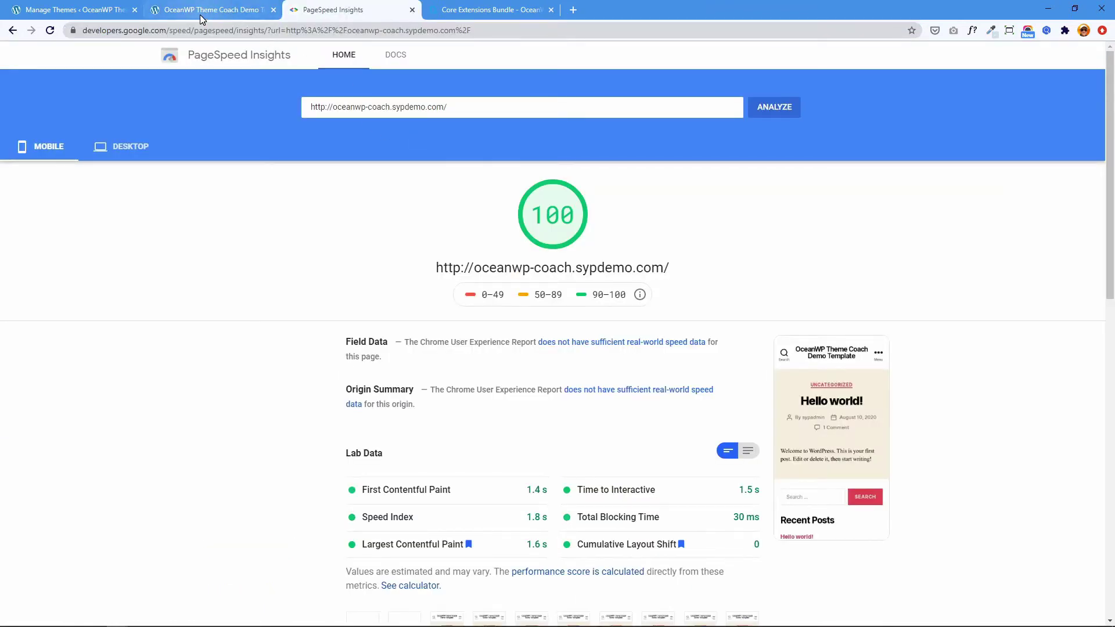
click(65, 10)
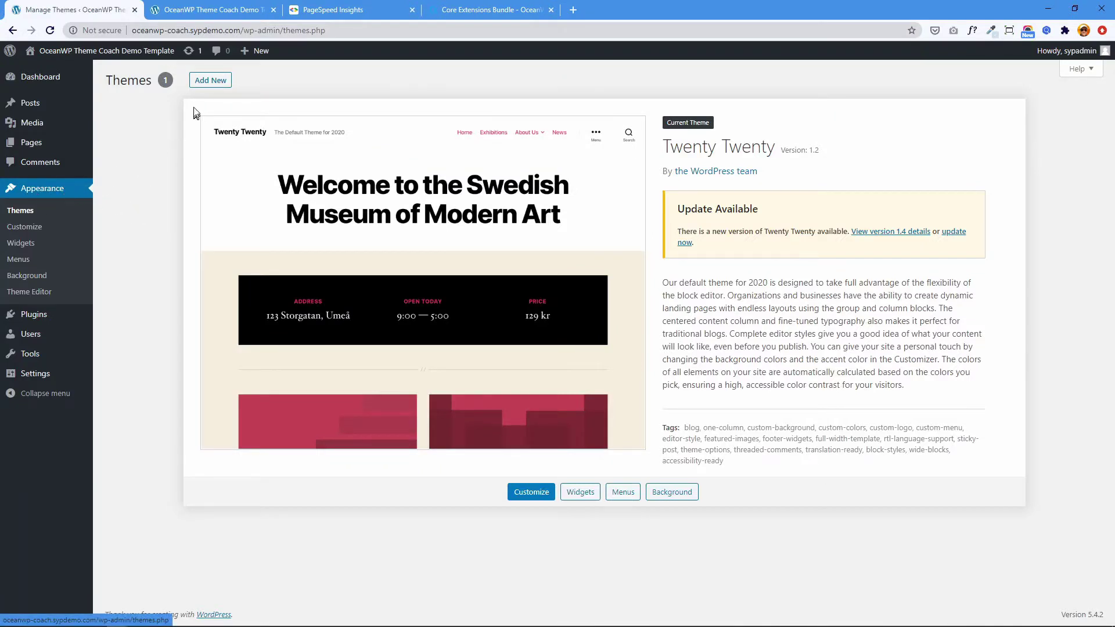
- Search for 'oceanwp', install and activate OceanWP, and reload the front page to see its layout
click(211, 80)
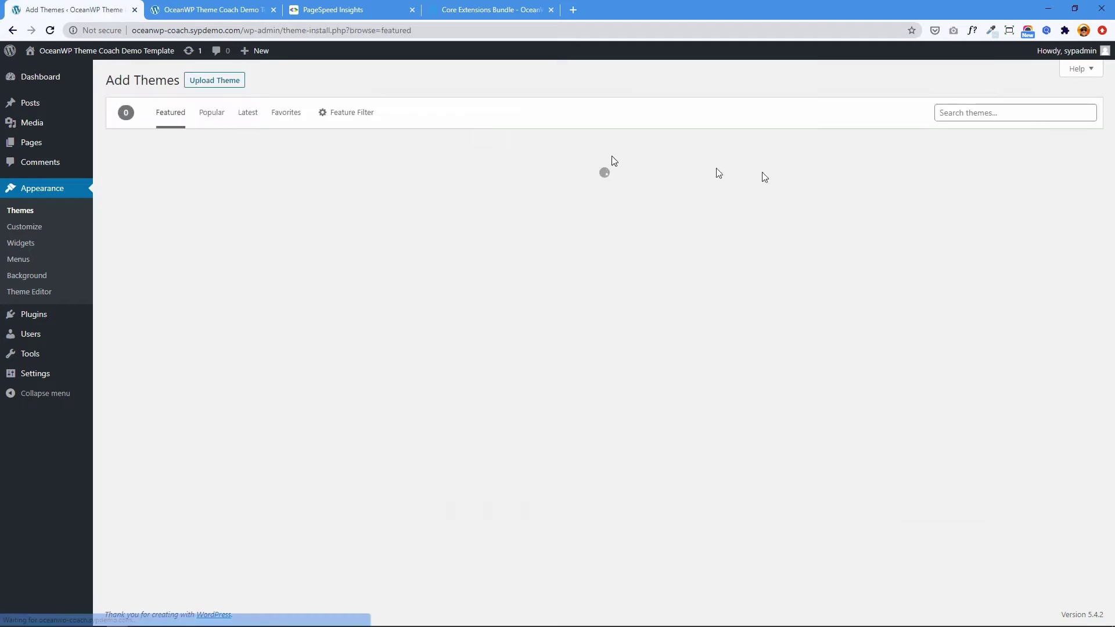
click(1007, 111)
text(oceanwp)
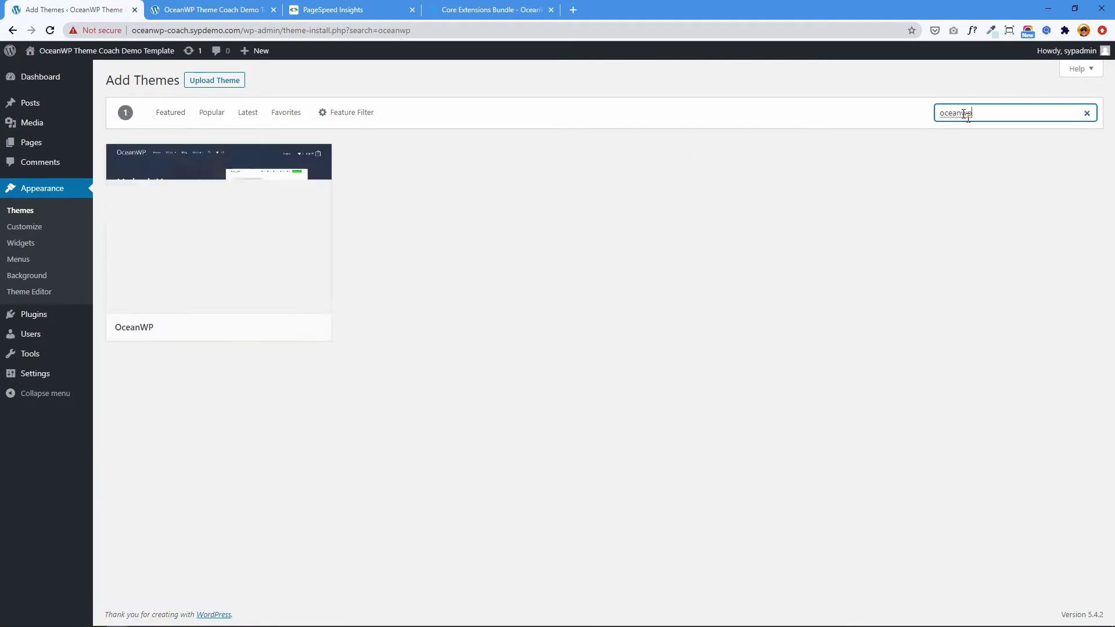
click(265, 327)
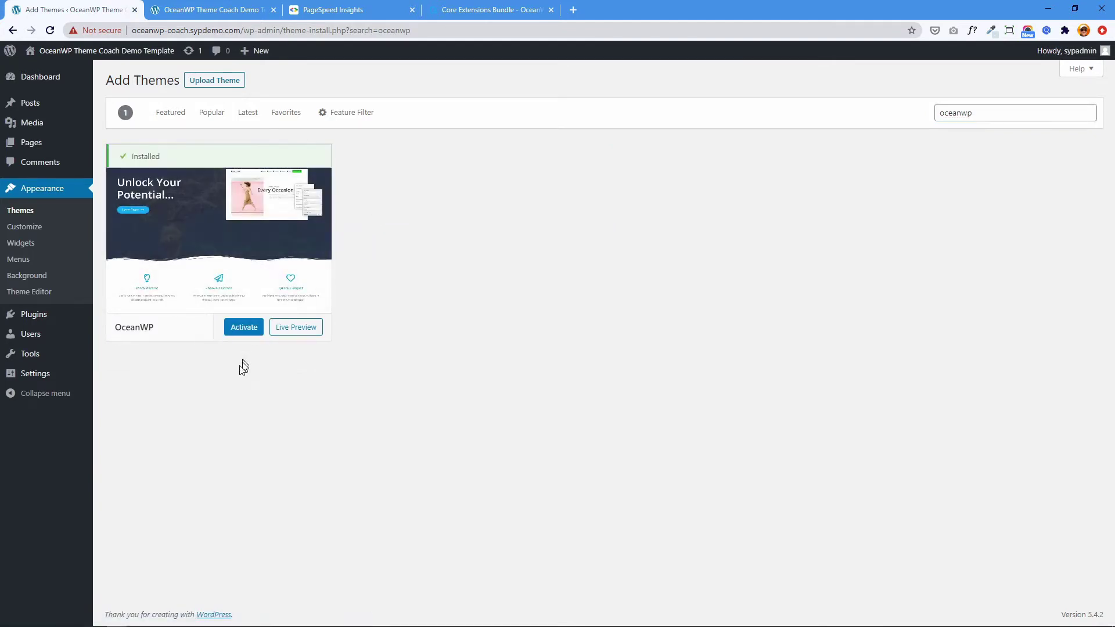
click(244, 329)
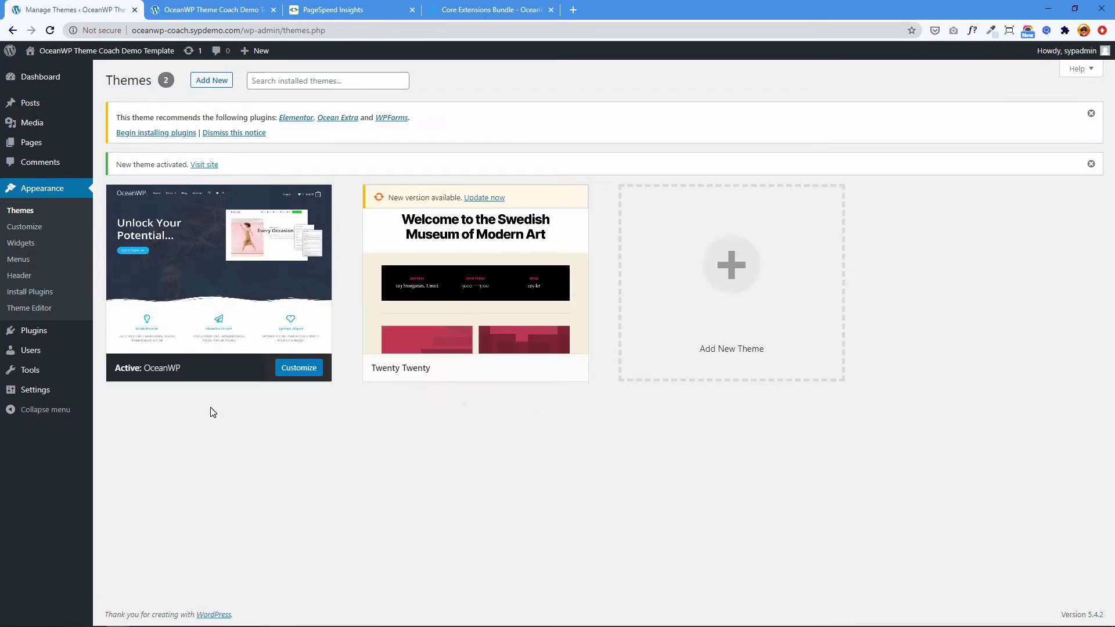
click(219, 10)
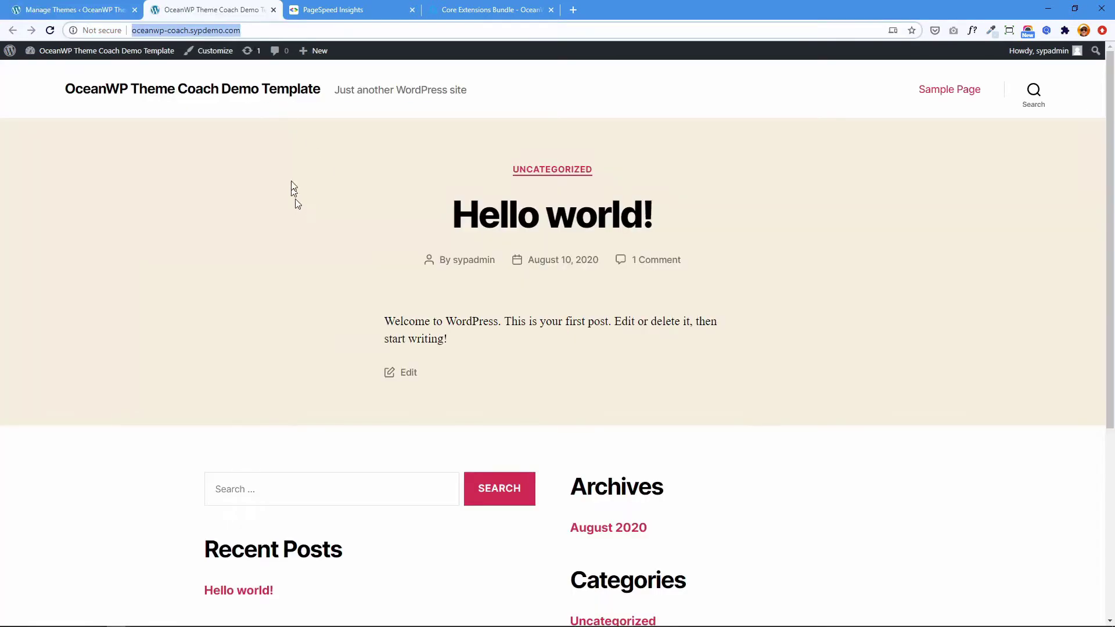
click(51, 31)
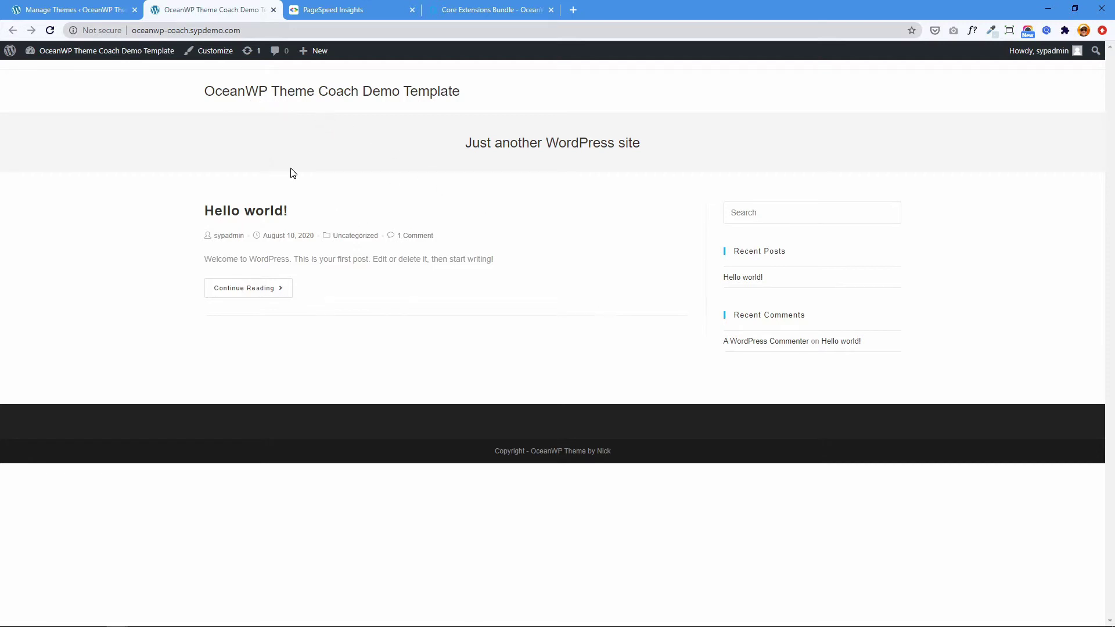
- Re-analyse the OceanWP-themed demo site in PageSpeed Insights, which now scores 90 on mobile
click(340, 10)
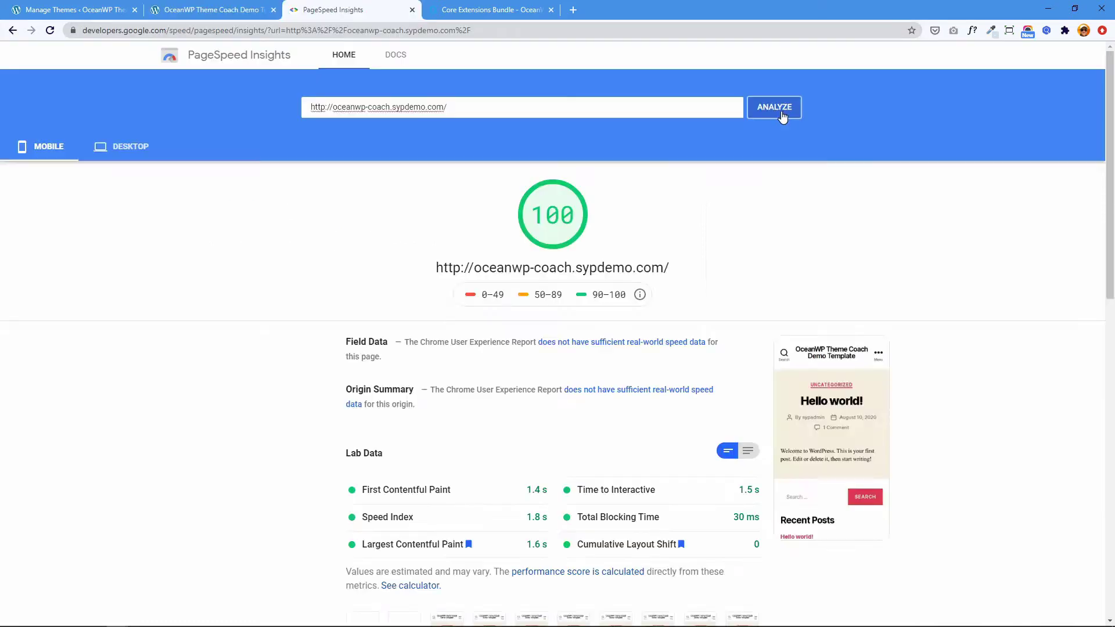
click(782, 107)
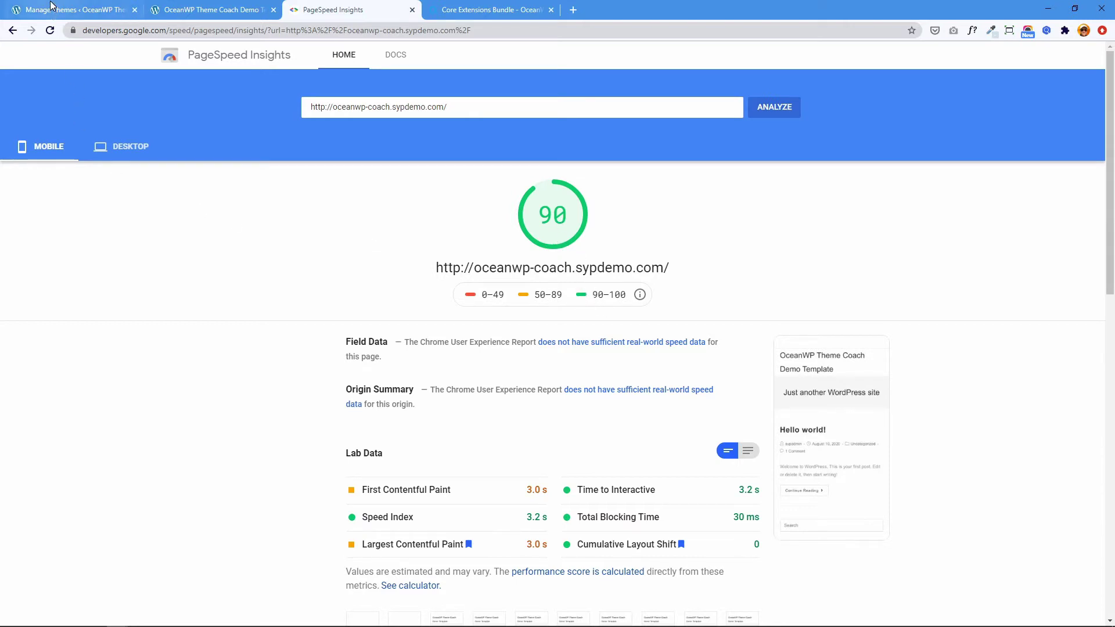
click(73, 10)
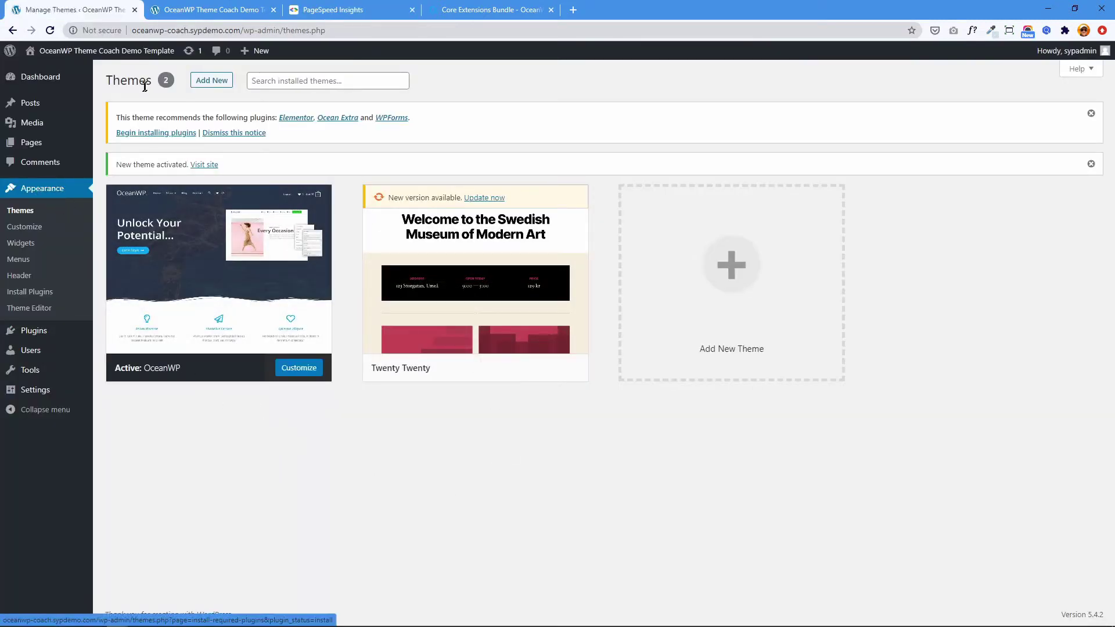
mouse_move(219, 270)
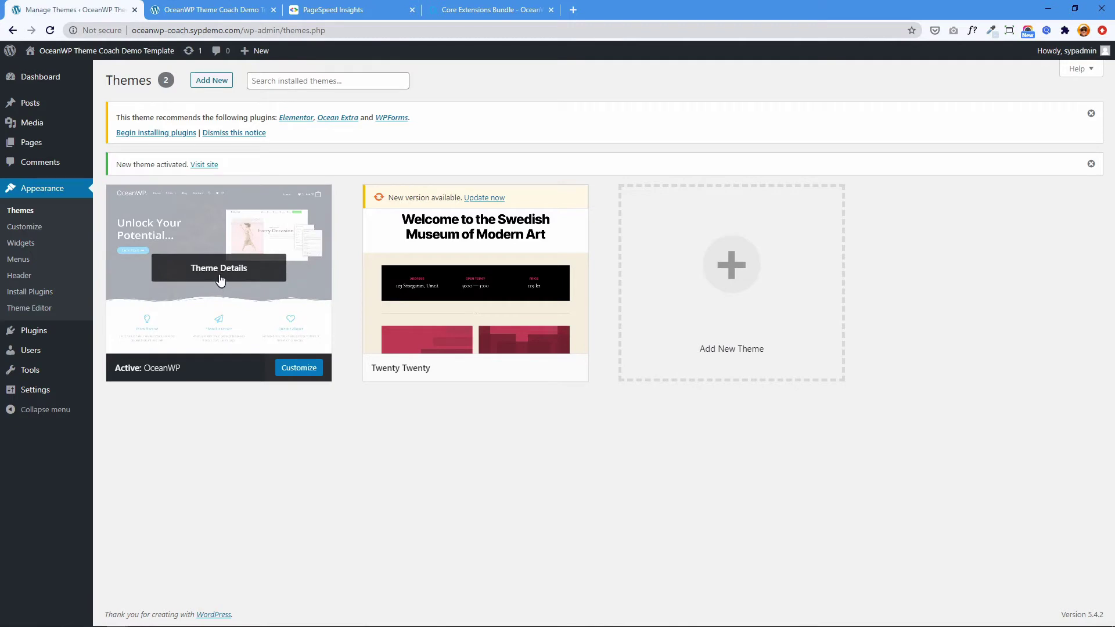
- Bulk-install OceanWP's recommended Elementor, Ocean Extra and WPForms plugins from the theme details
click(219, 268)
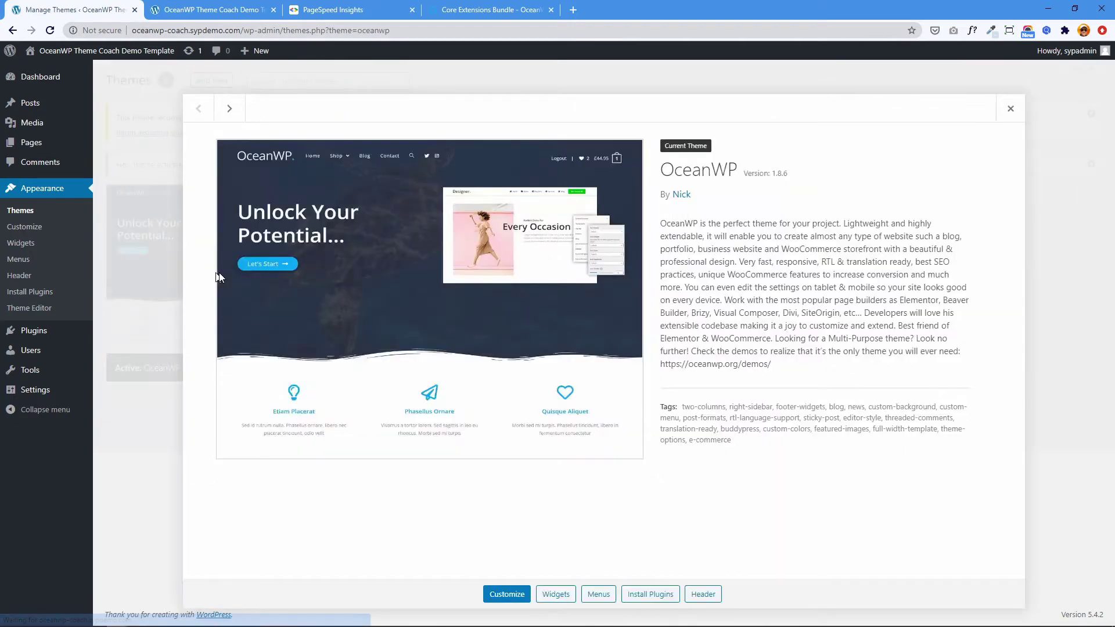
click(650, 594)
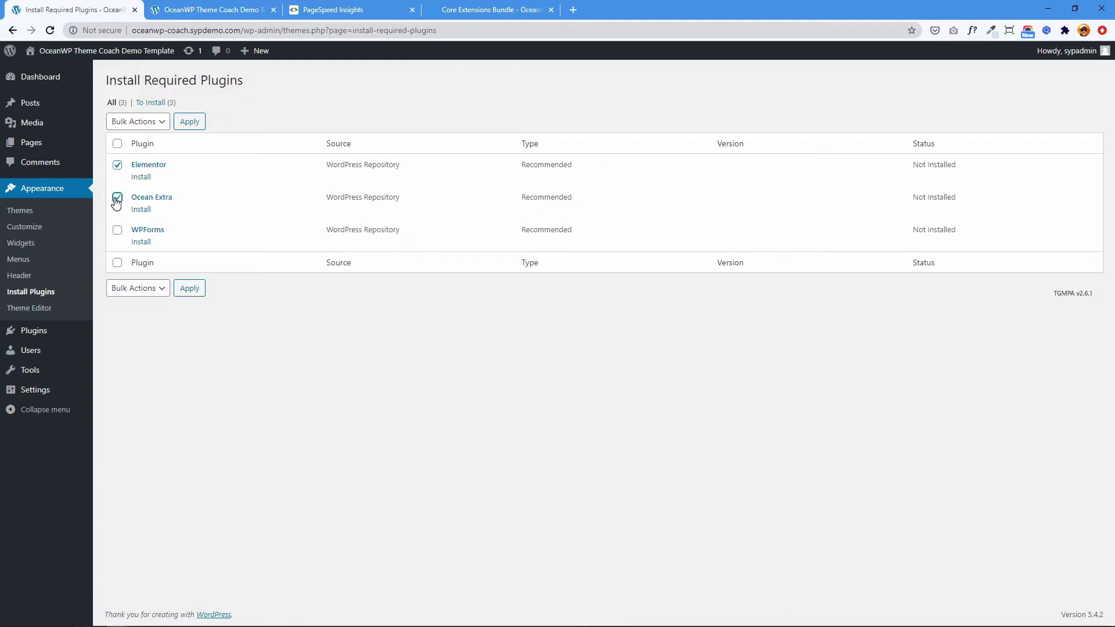
click(117, 232)
click(132, 290)
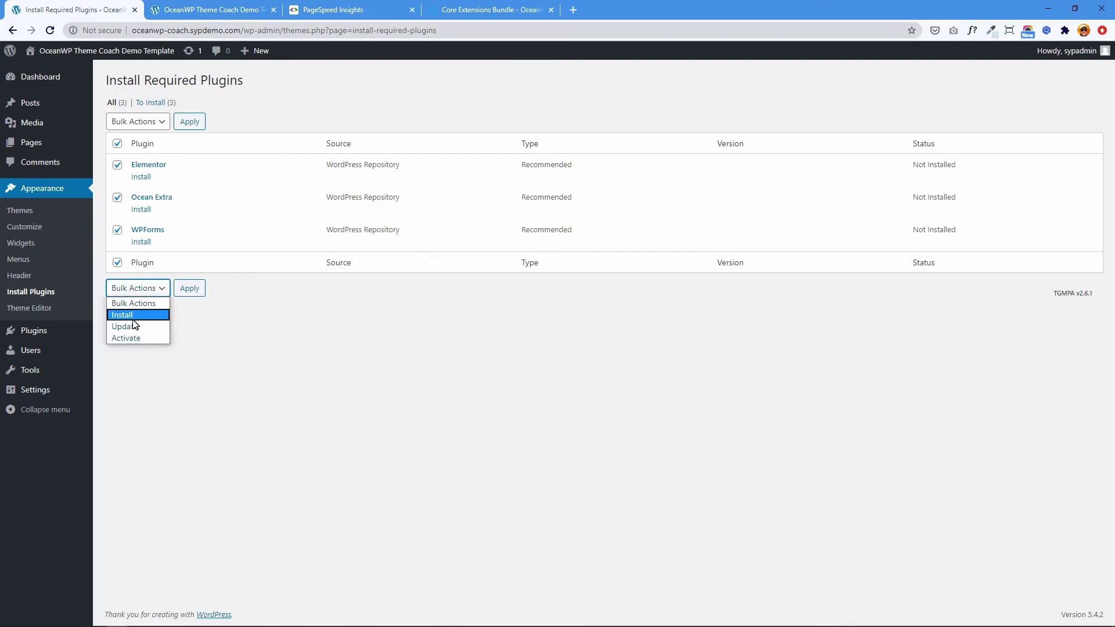
click(132, 319)
click(185, 292)
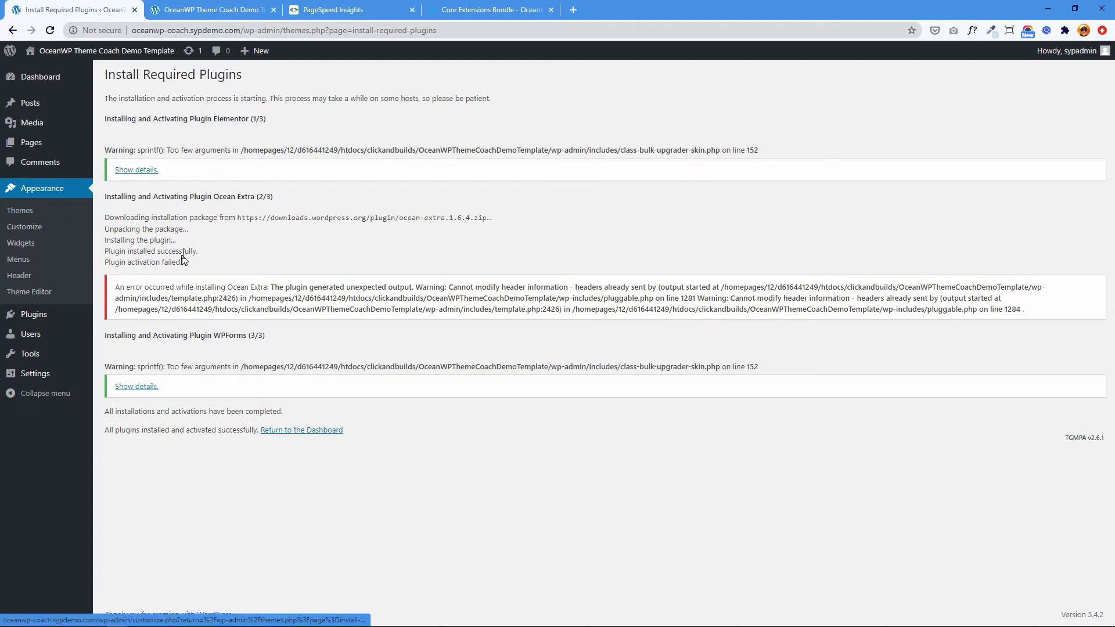
- Skip Elementor's Getting Started screen and open the Installed Plugins list
click(34, 314)
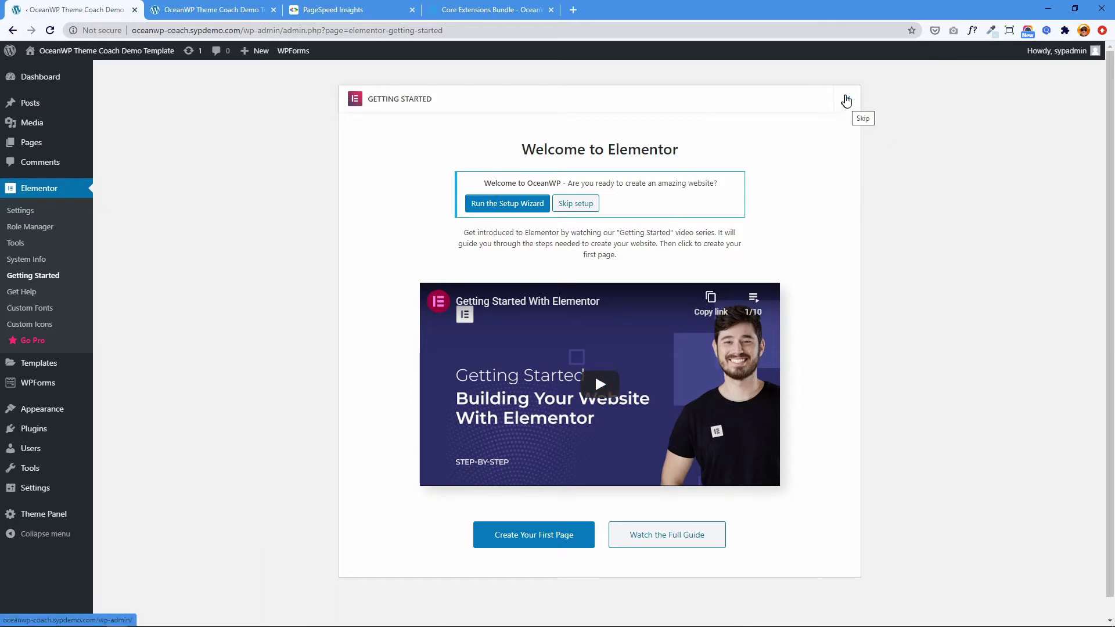
click(848, 101)
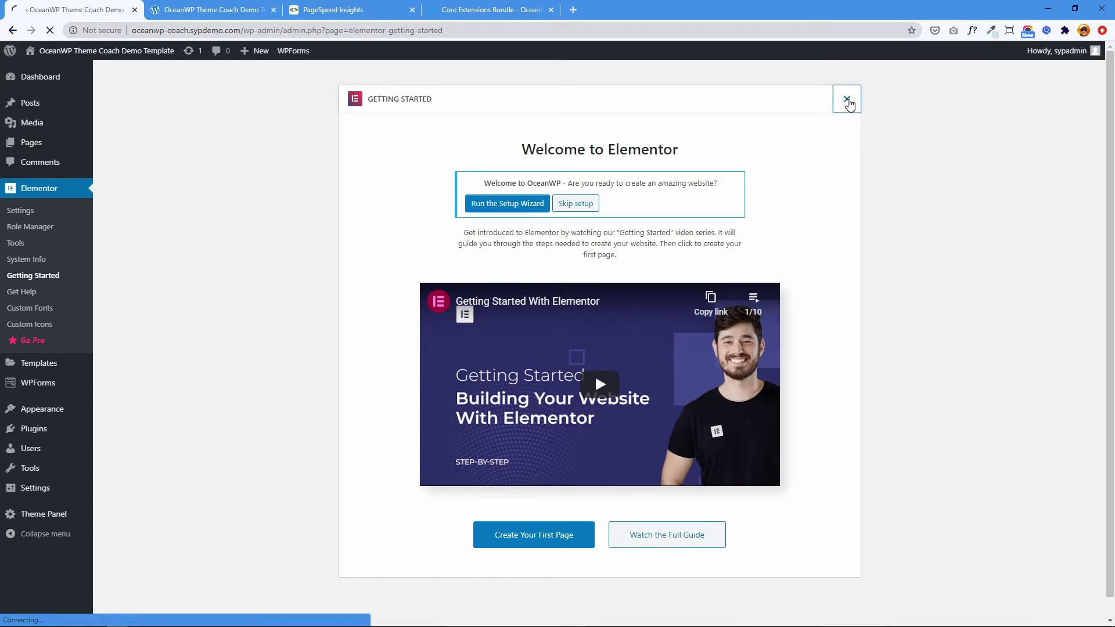
mouse_move(33, 320)
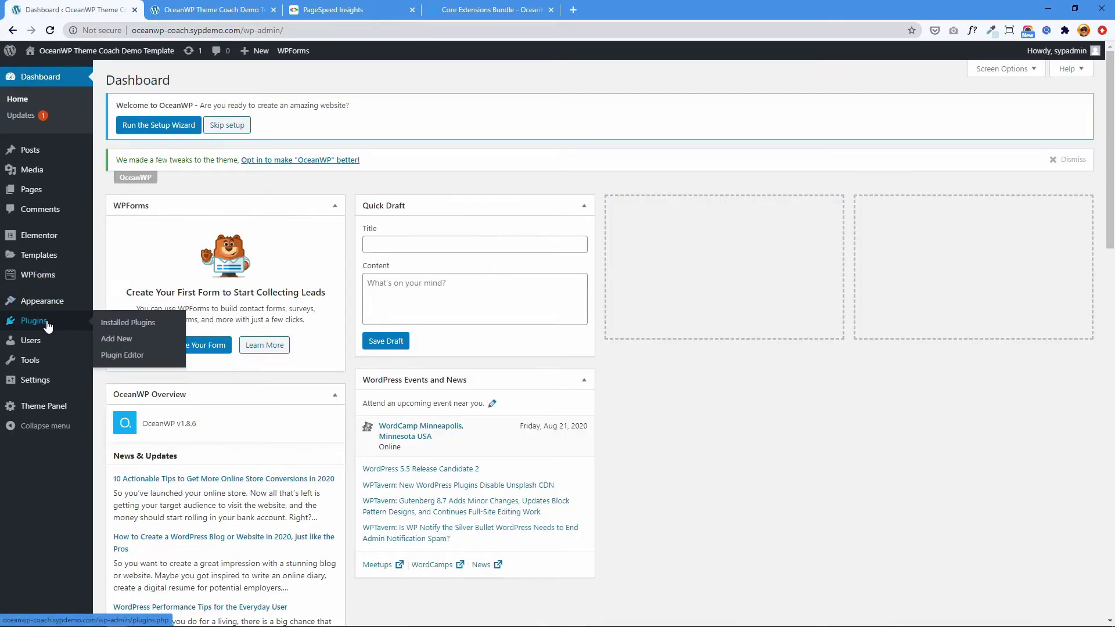
click(107, 328)
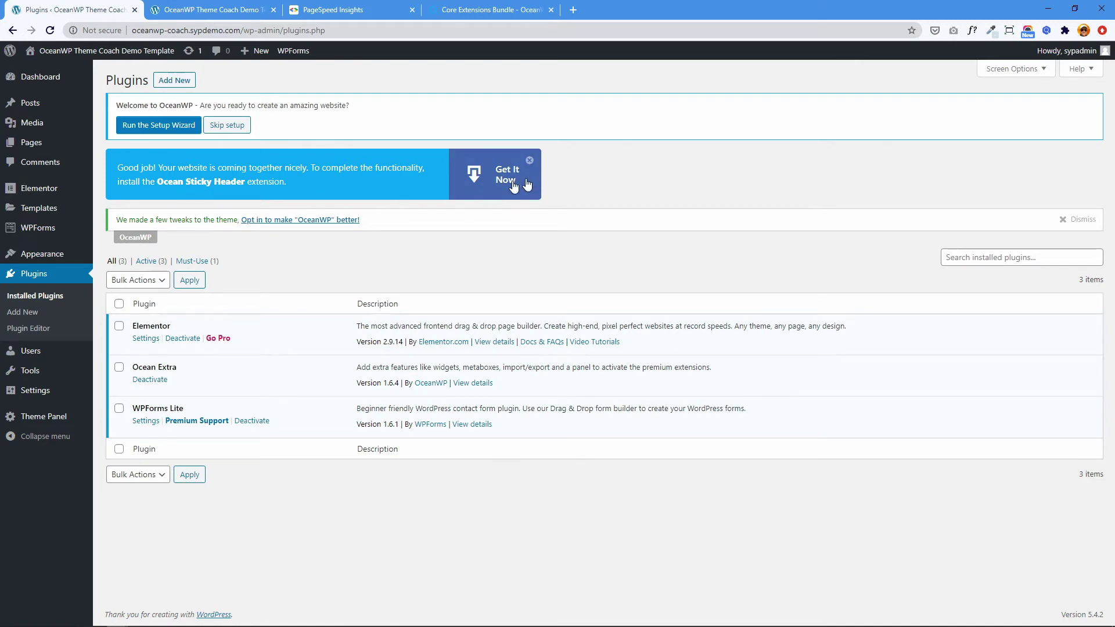
- Dismiss the Sticky Header notice, then search 'ocean demo' and install and activate Ocean Demo Import
click(528, 160)
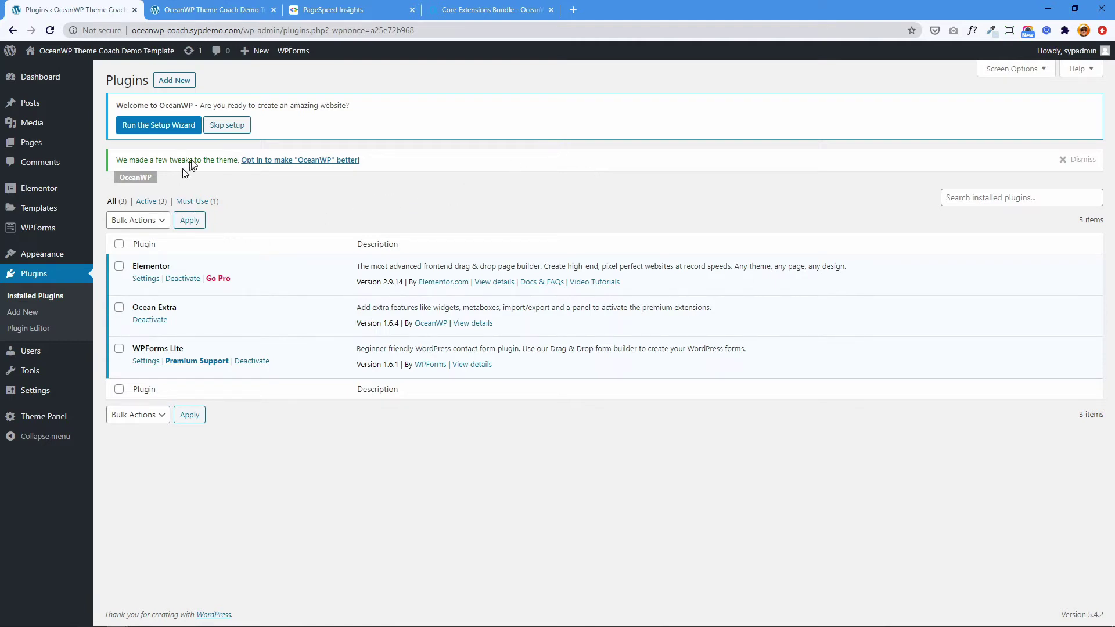
click(178, 85)
click(1008, 209)
text(ocea)
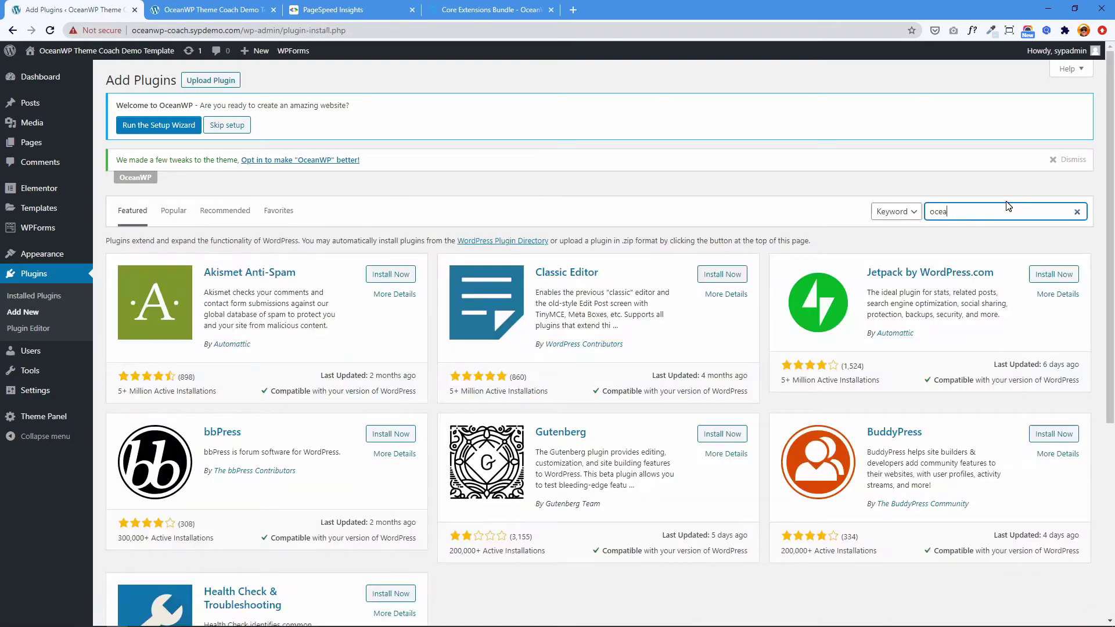
text(n d)
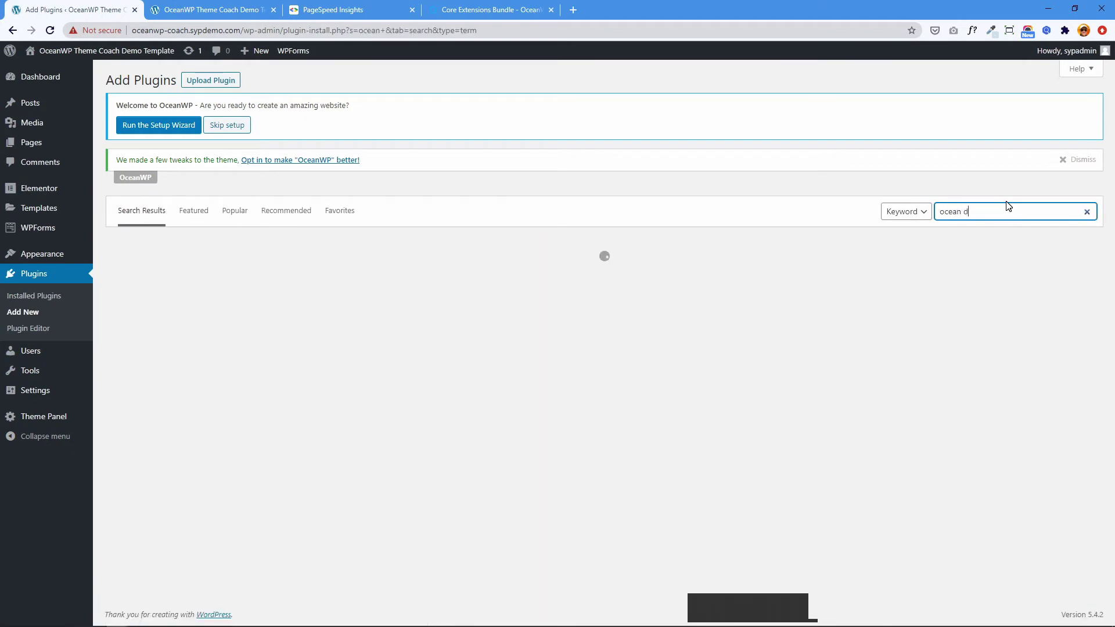
text(emo)
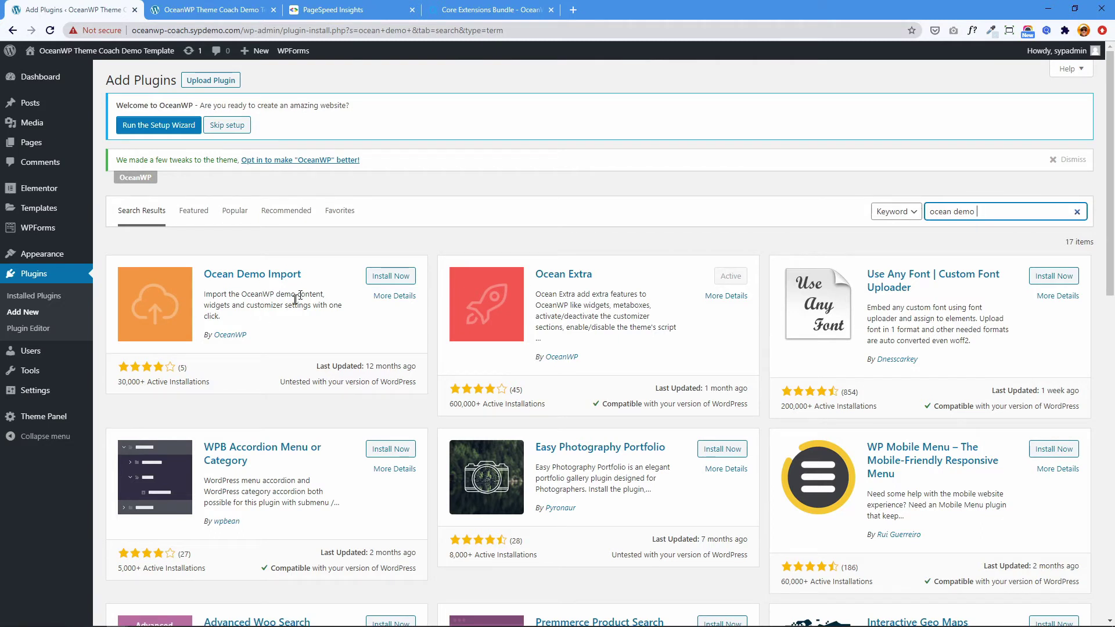
click(388, 281)
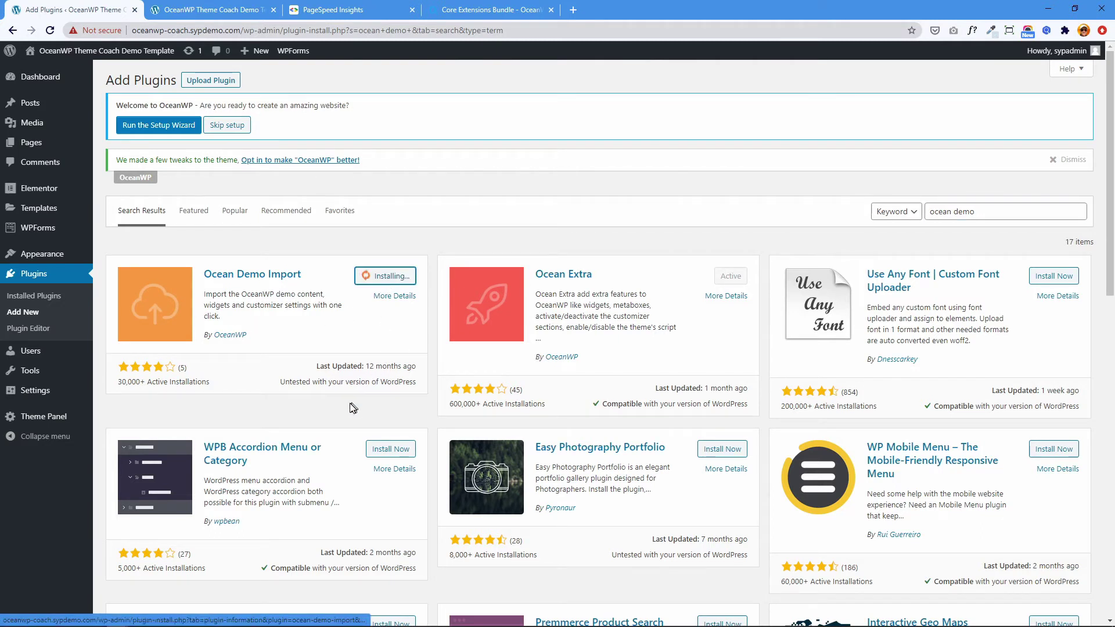
click(389, 282)
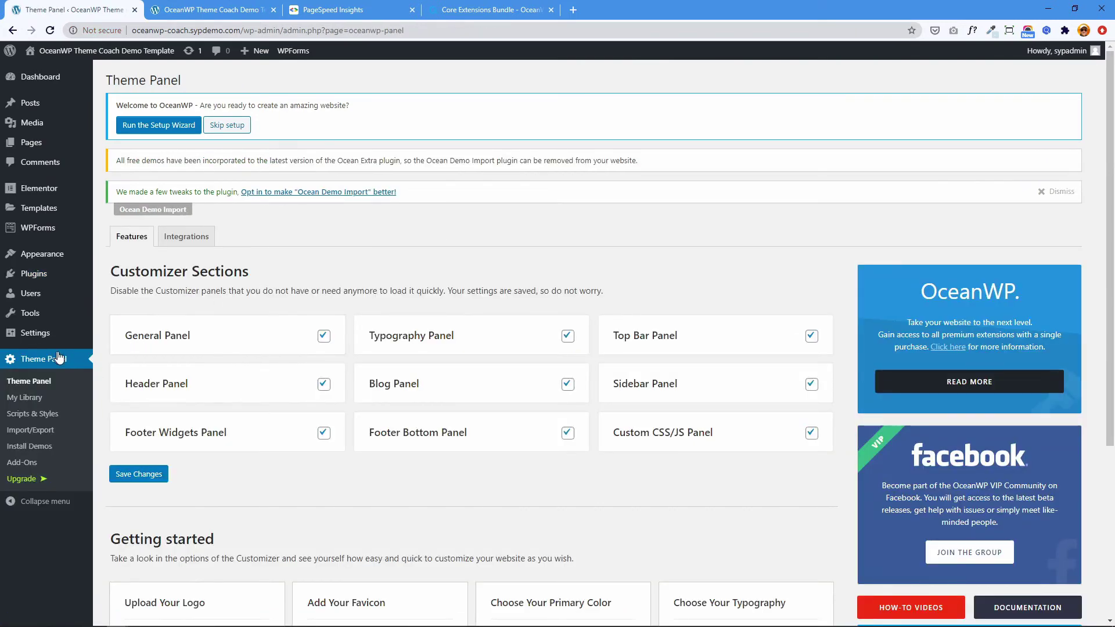
scroll(378, 276, down, 3)
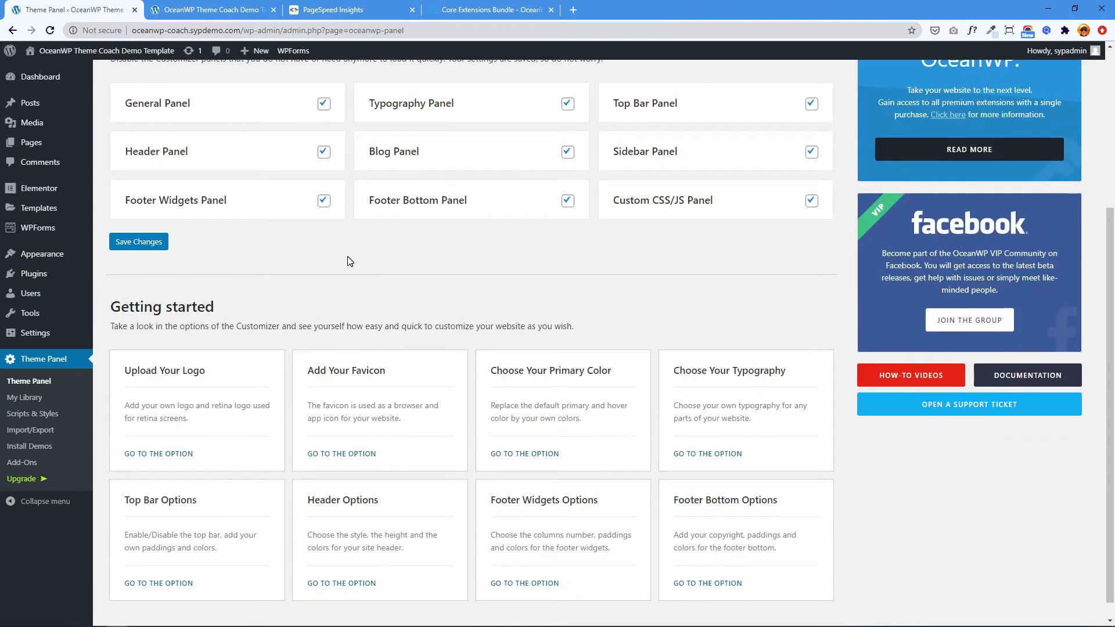
scroll(348, 259, up, 1)
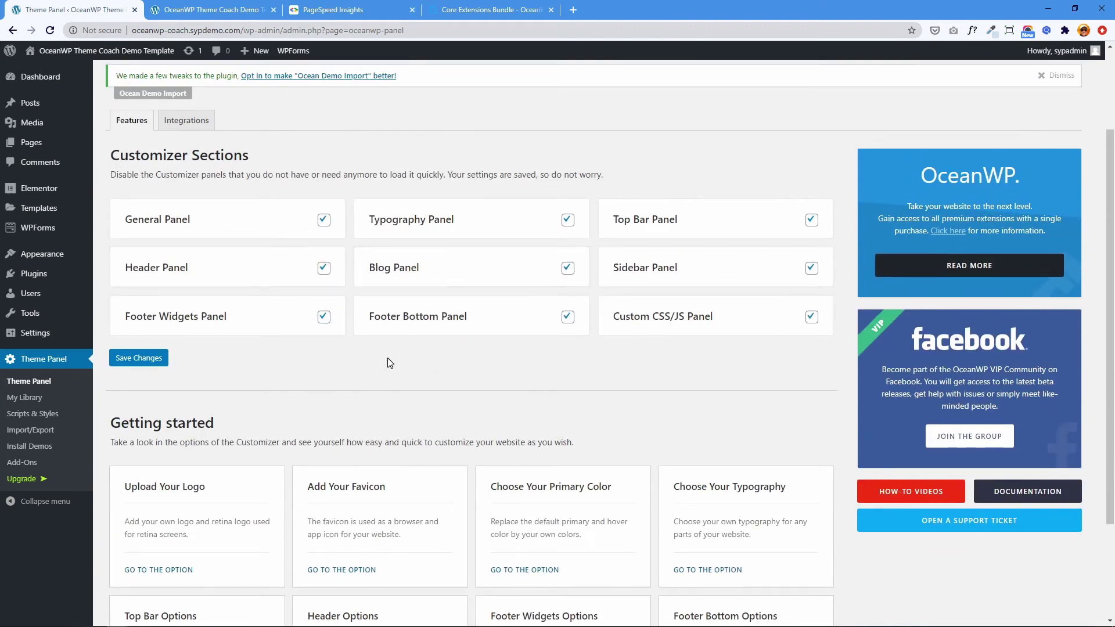
scroll(386, 365, down, 1)
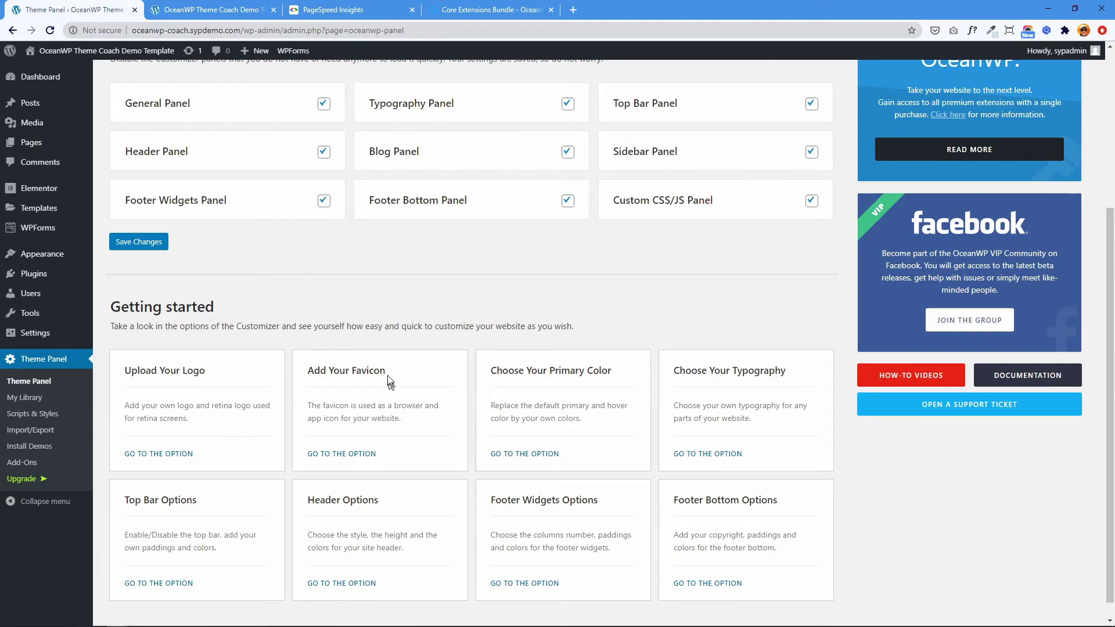
scroll(402, 340, up, 1)
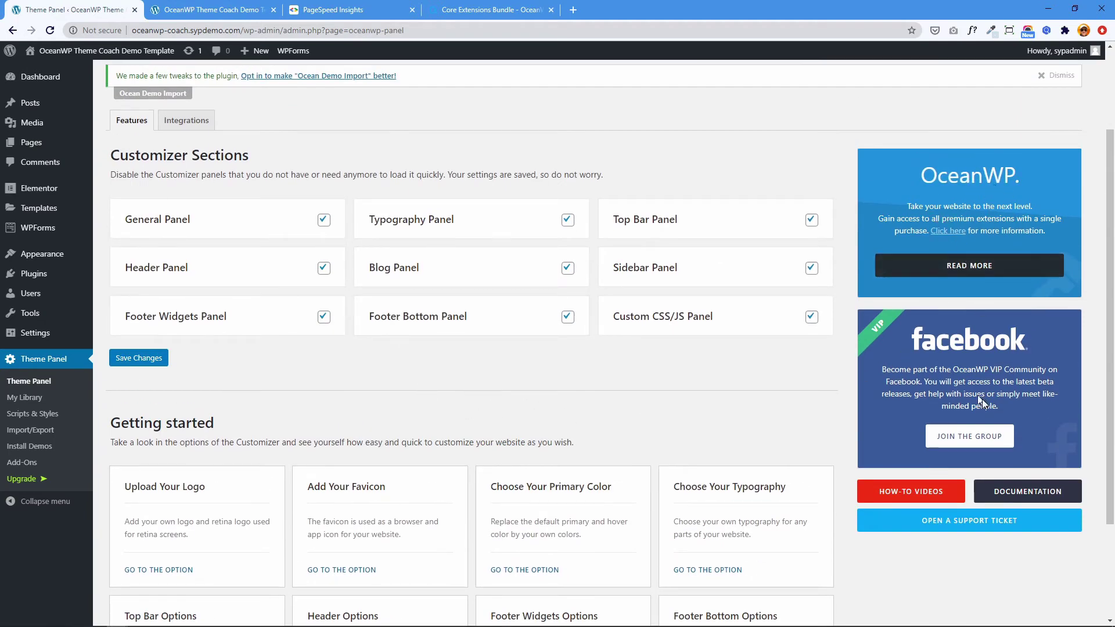
scroll(911, 453, up, 1)
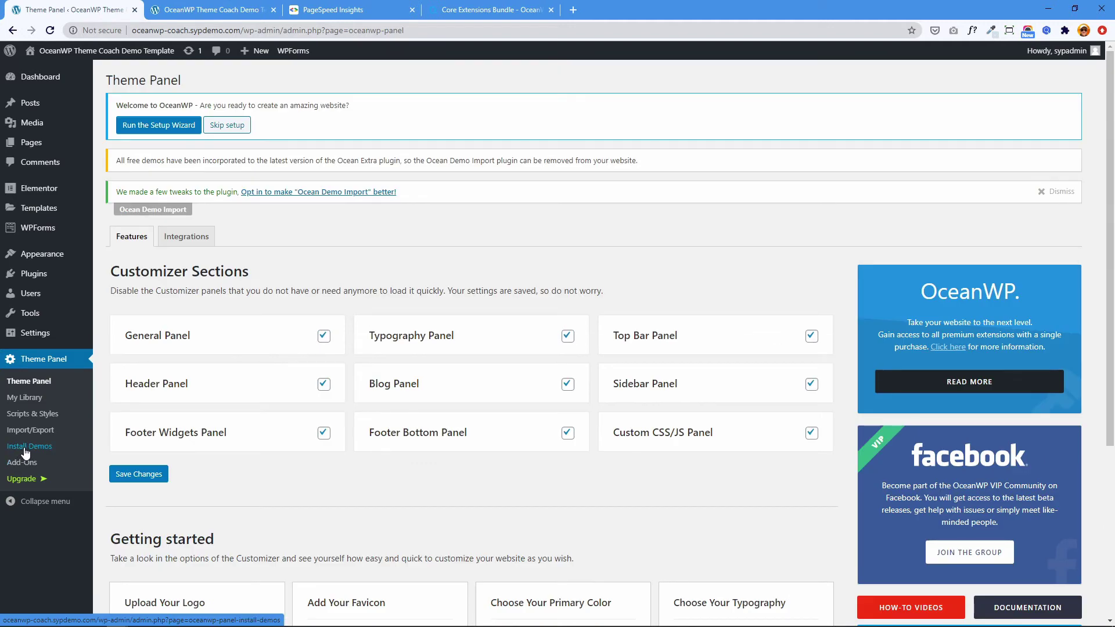
click(24, 453)
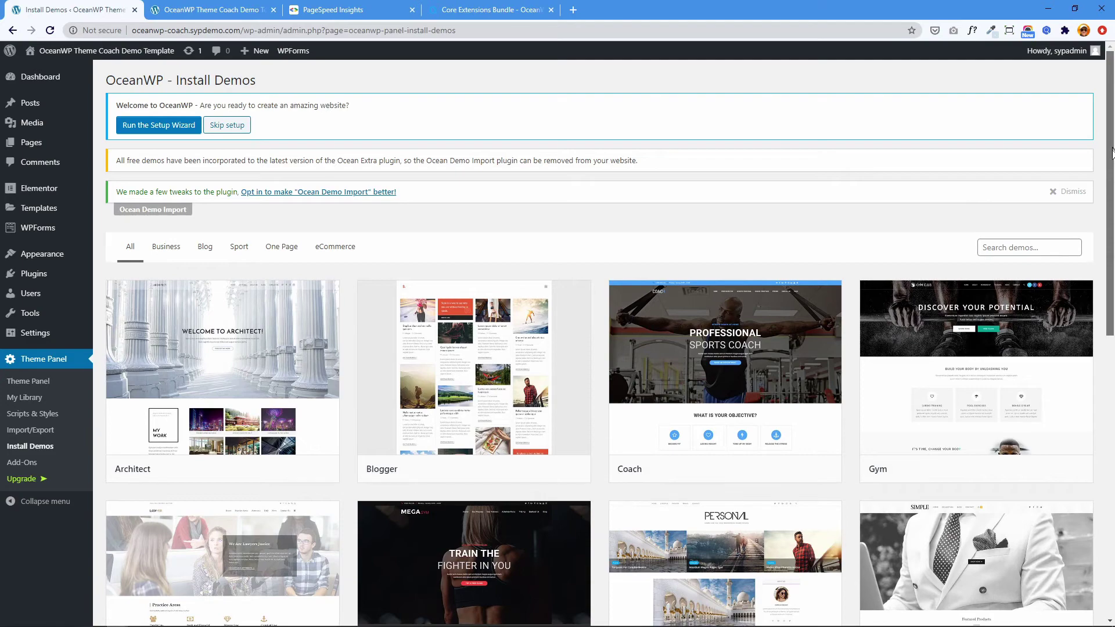
mouse_move(1112, 150)
mouse_down()
mouse_move(1112, 277)
mouse_move(1112, 213)
mouse_up()
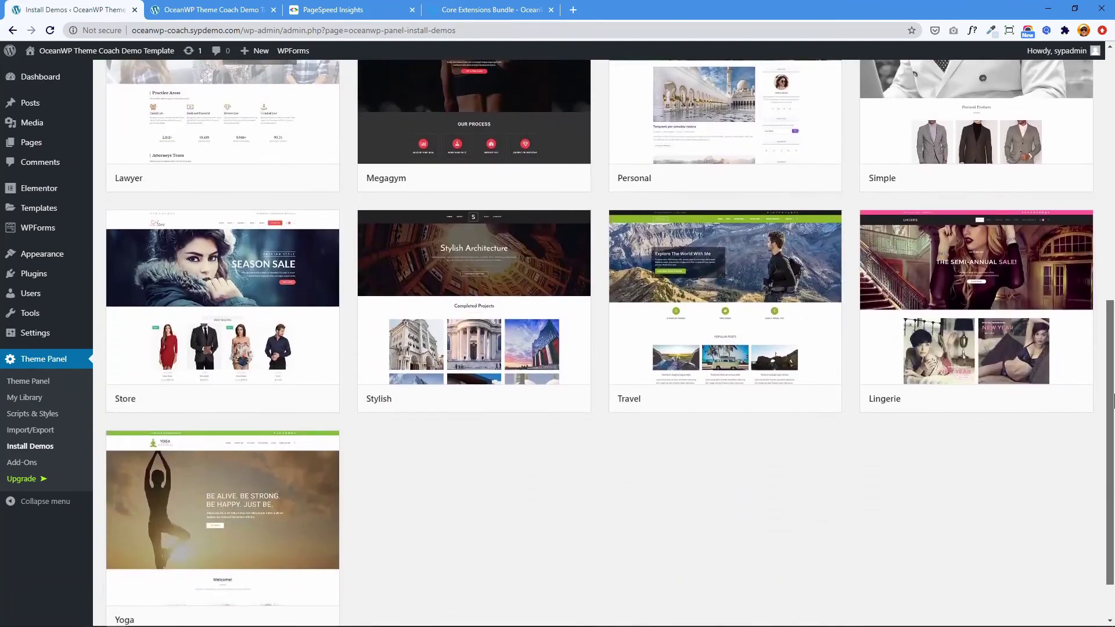
mouse_move(1112, 213)
mouse_down()
mouse_move(1112, 418)
mouse_move(1113, 179)
mouse_up()
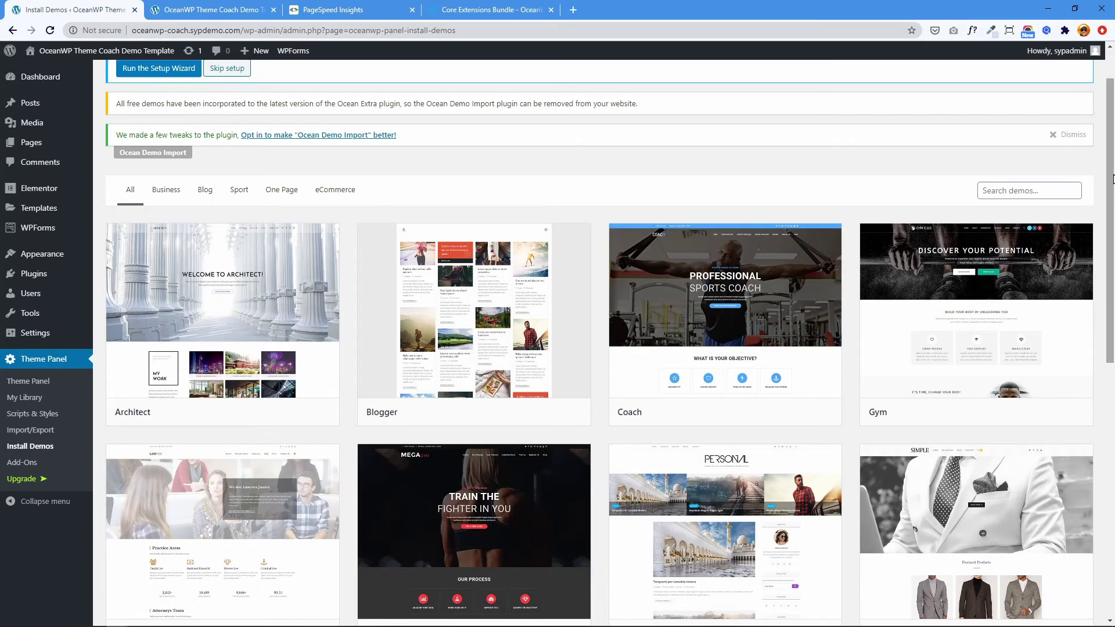
drag(1110, 202, 1112, 443)
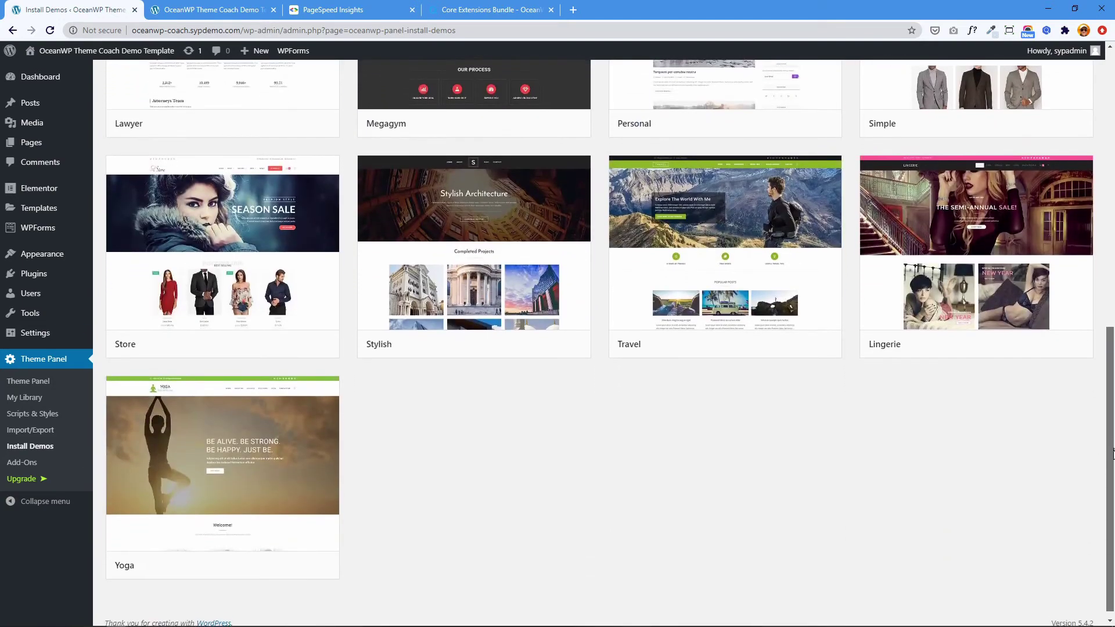
scroll(764, 304, up, 5)
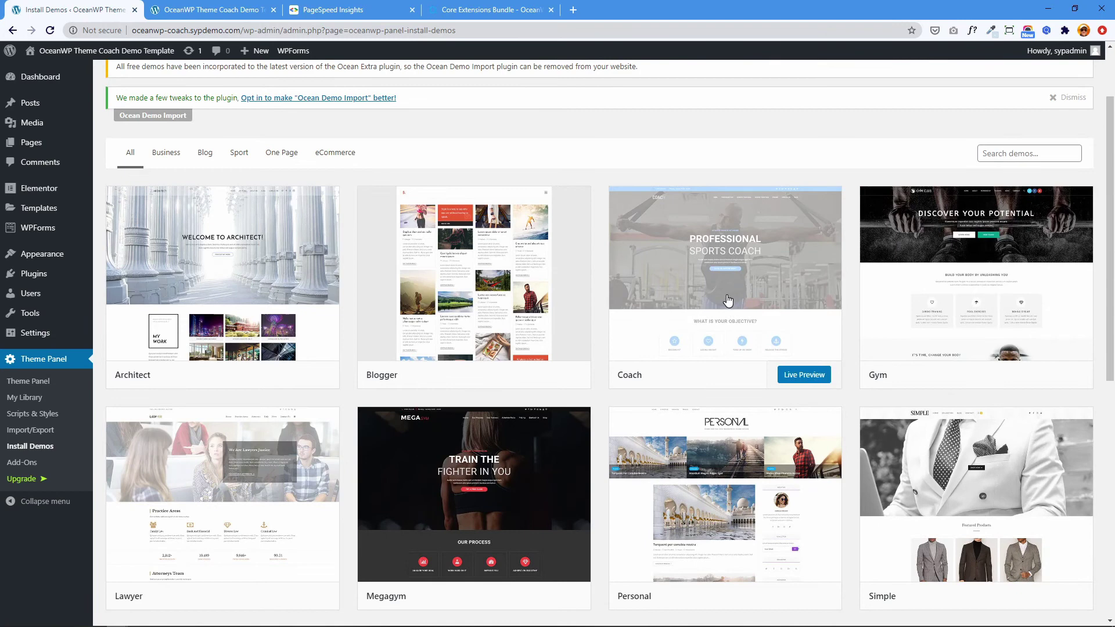
- Add Ocean Social Sharing, import the Coach demo with all content, and view the resulting site
mouse_move(732, 293)
click(723, 278)
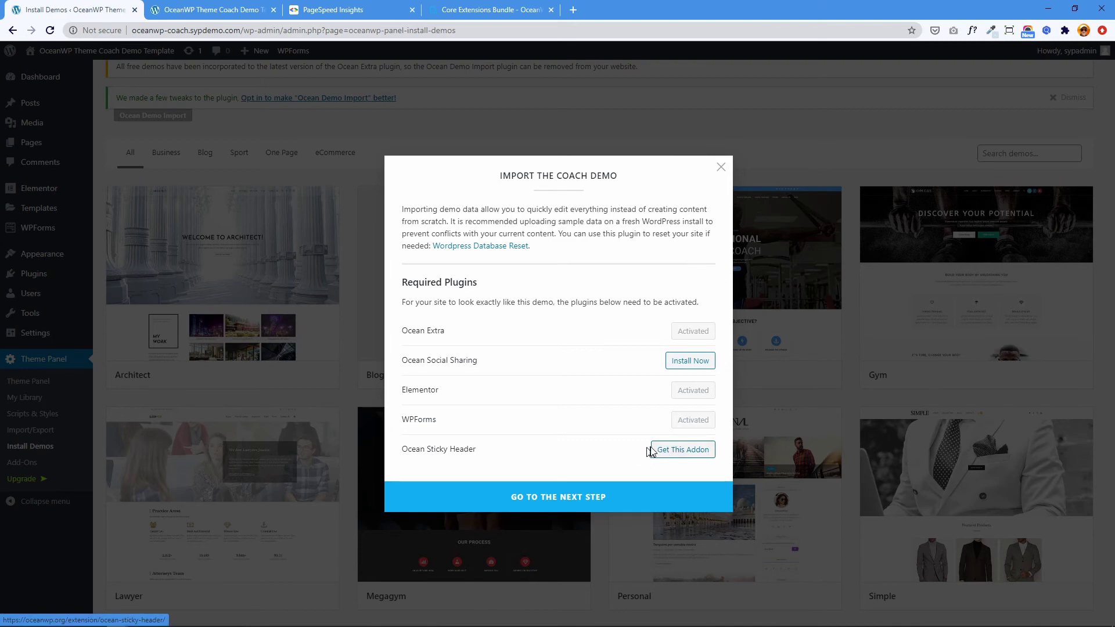
click(682, 365)
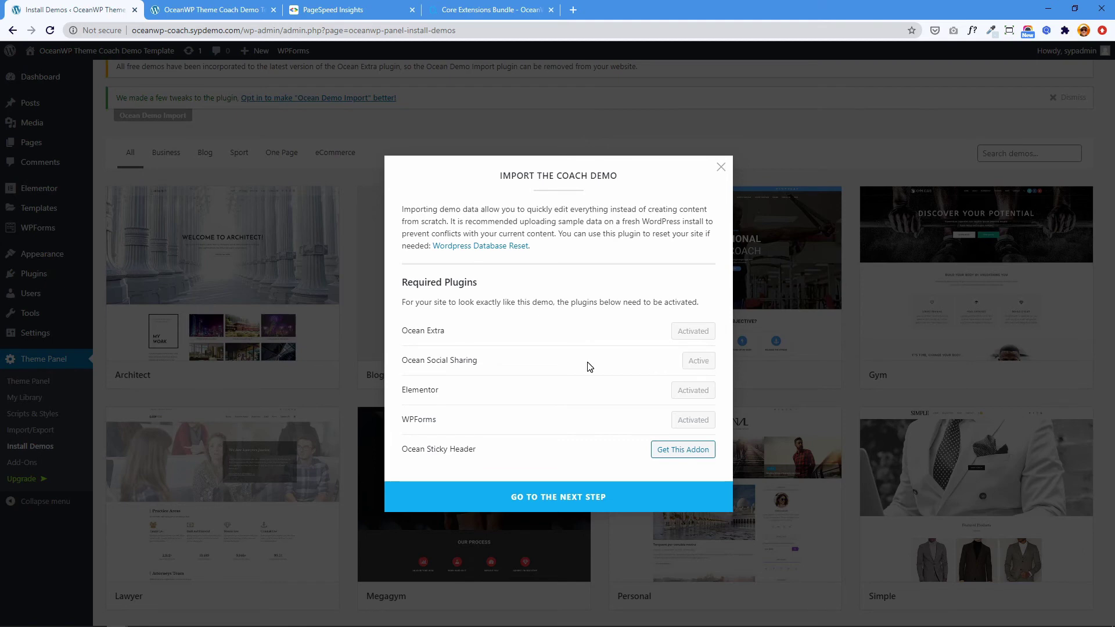
click(535, 501)
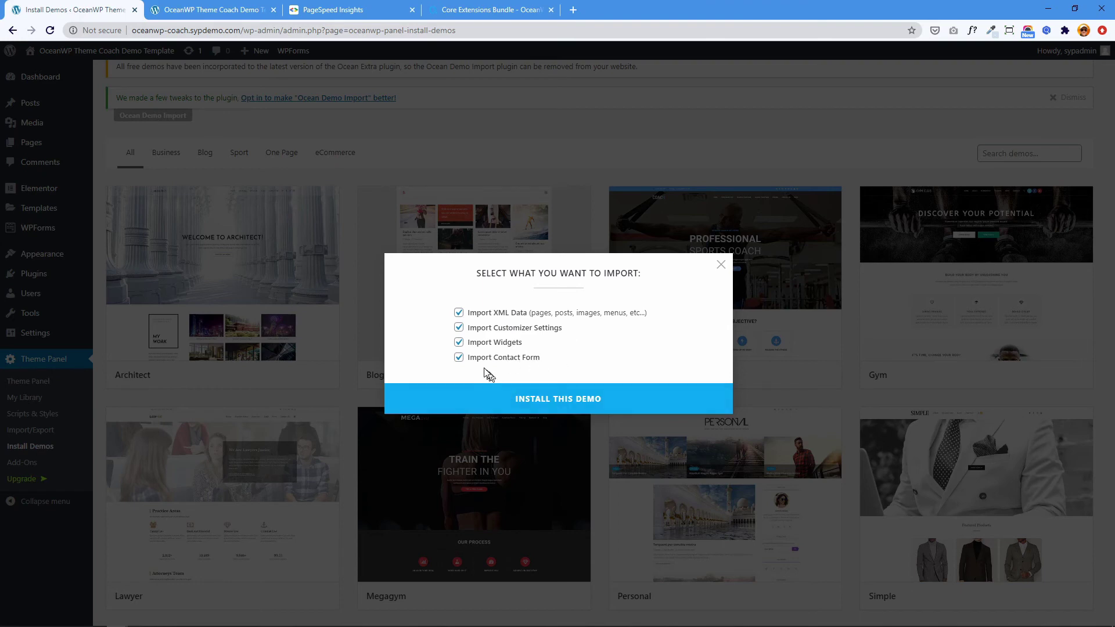
click(549, 398)
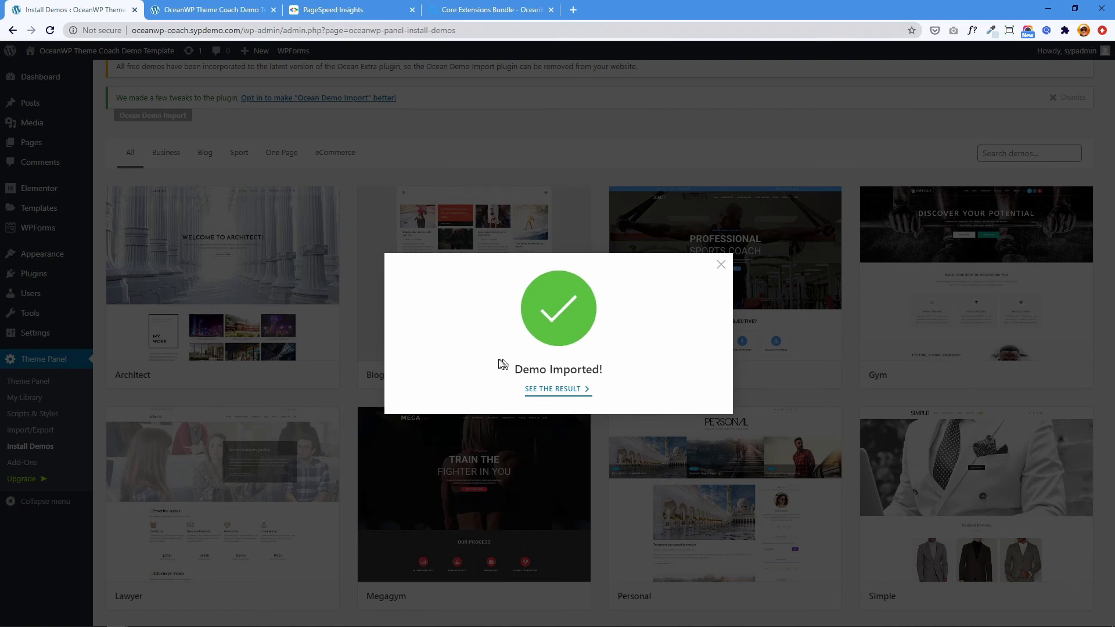
click(558, 388)
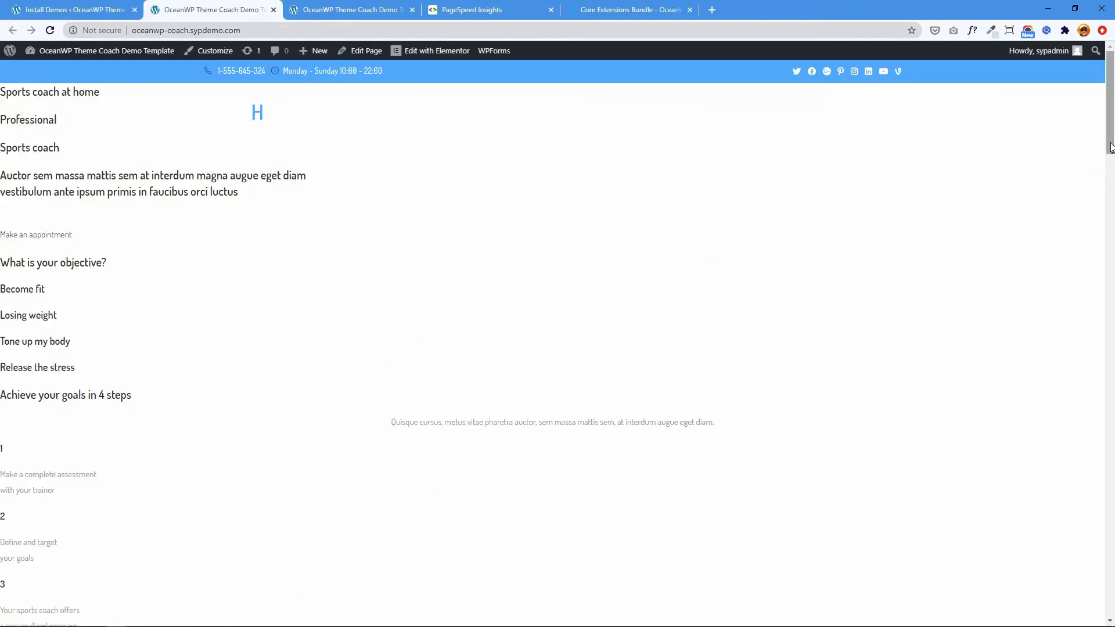
mouse_move(1111, 145)
mouse_down()
mouse_move(1106, 359)
mouse_move(1093, 54)
mouse_up()
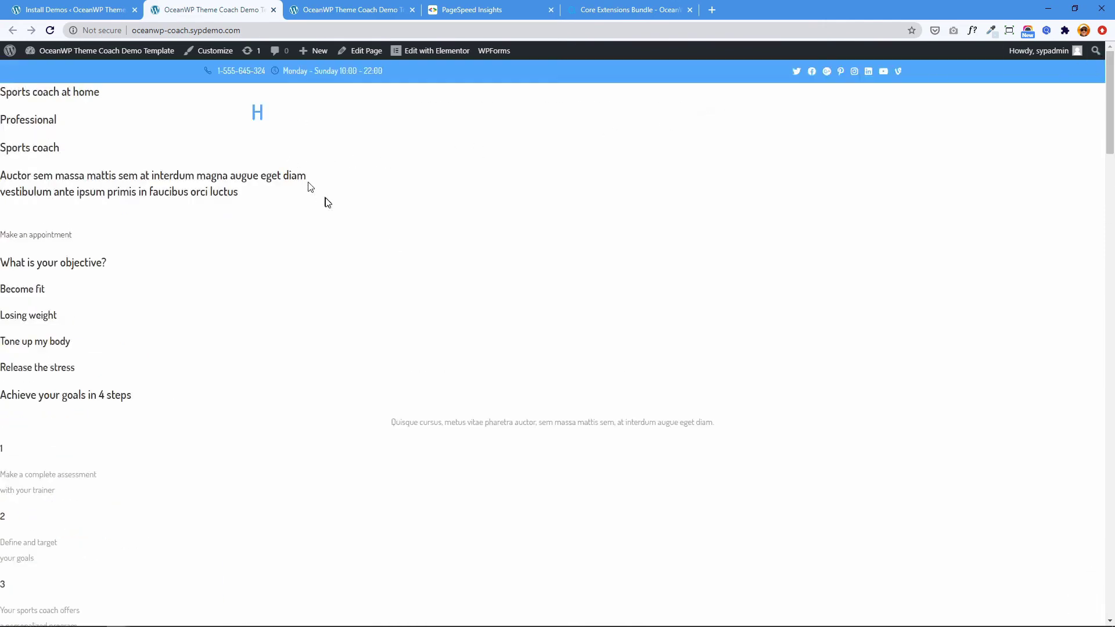
- Reload the other front-page tab so it shows the imported Coach content
key(ctrl+Tab)
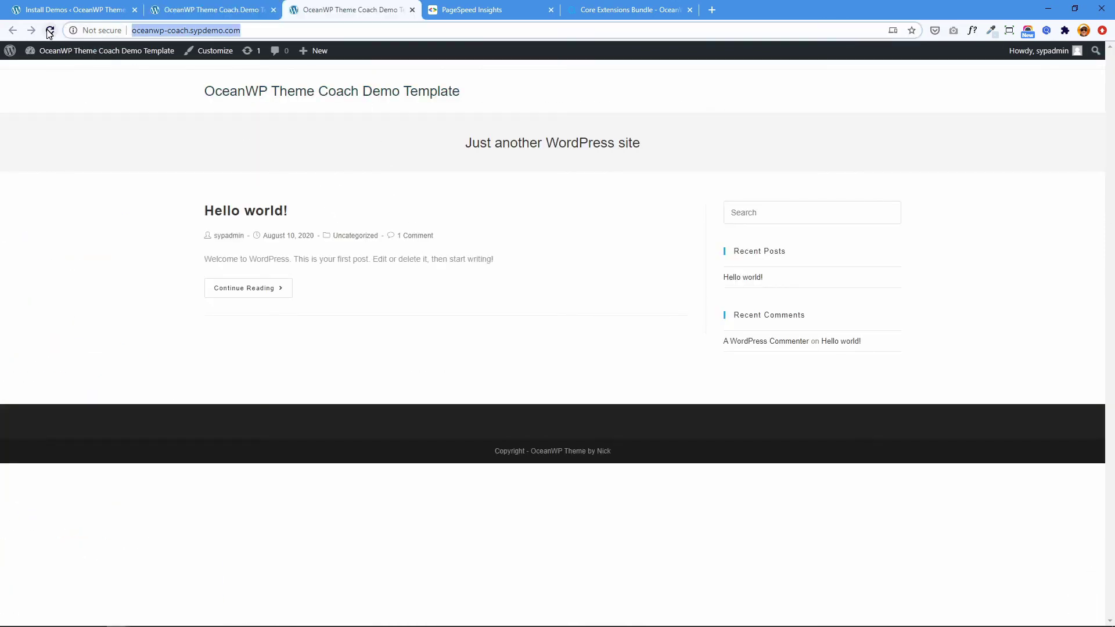
click(49, 31)
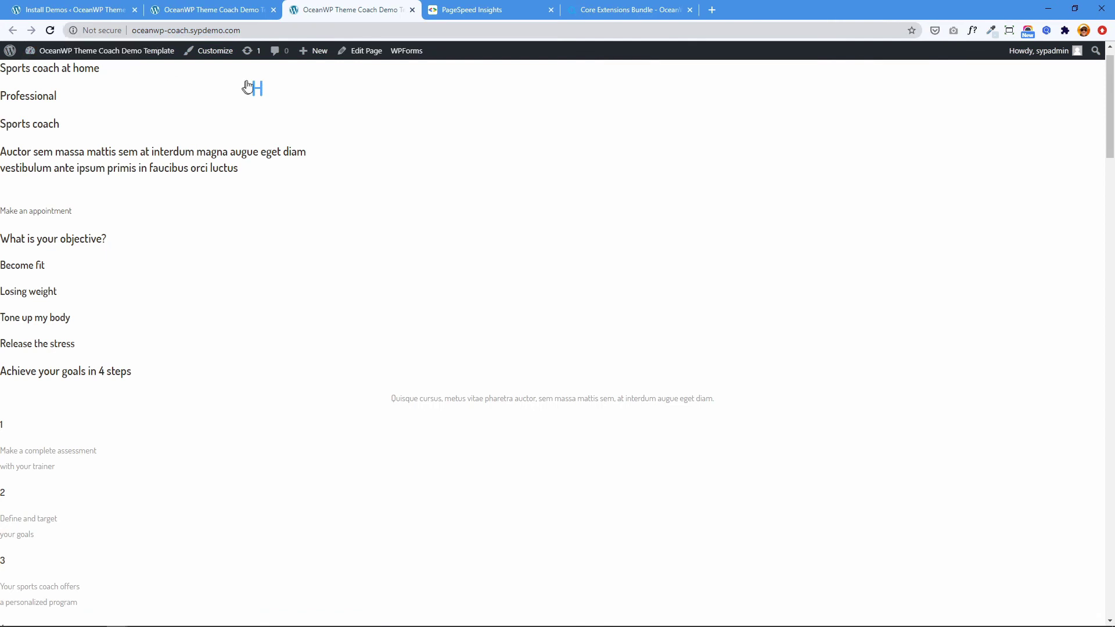